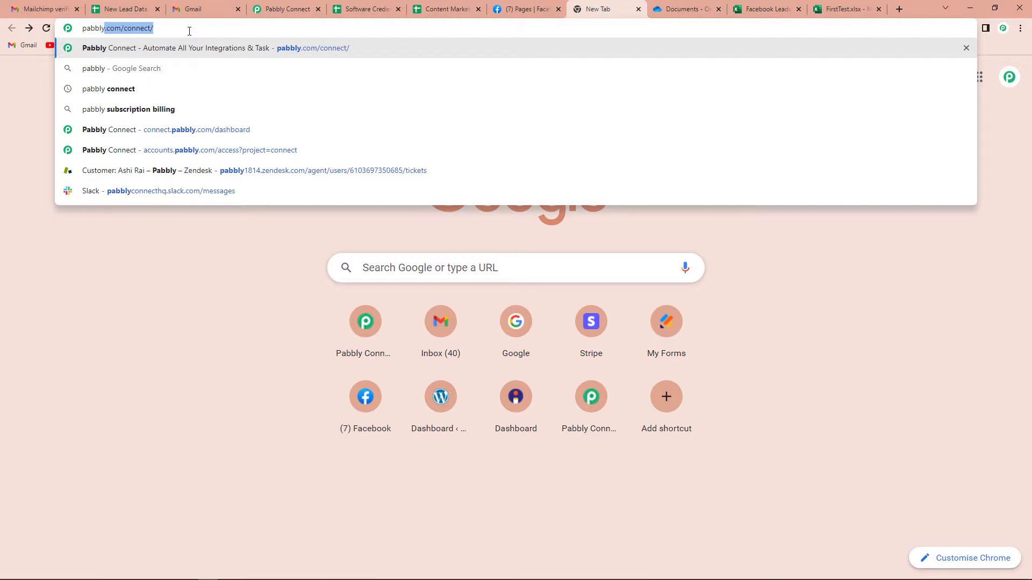
# Load the Pabbly website, sign in, and open Pabbly Connect from the apps list.
pyautogui.press('Return')
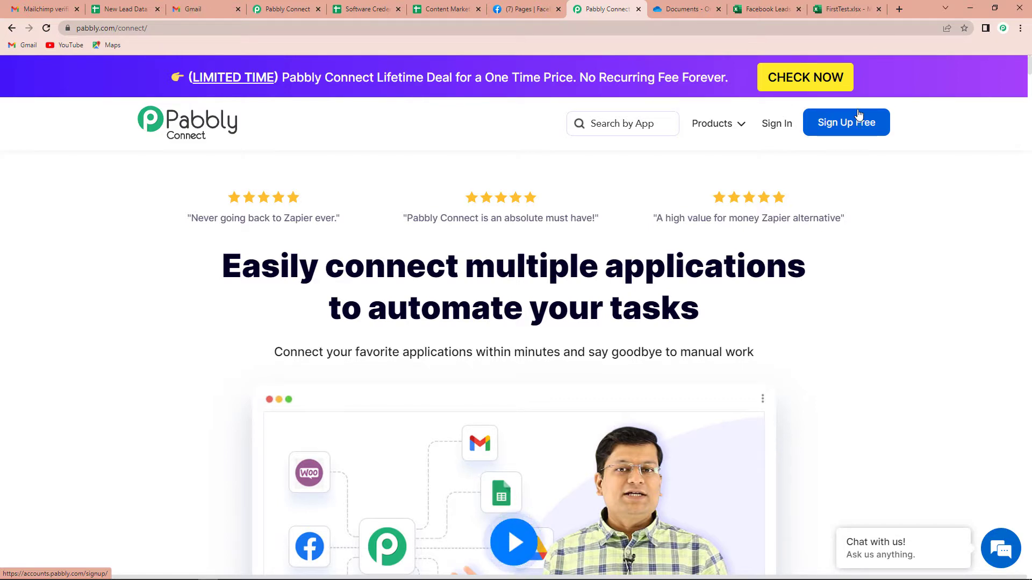
pyautogui.click(775, 129)
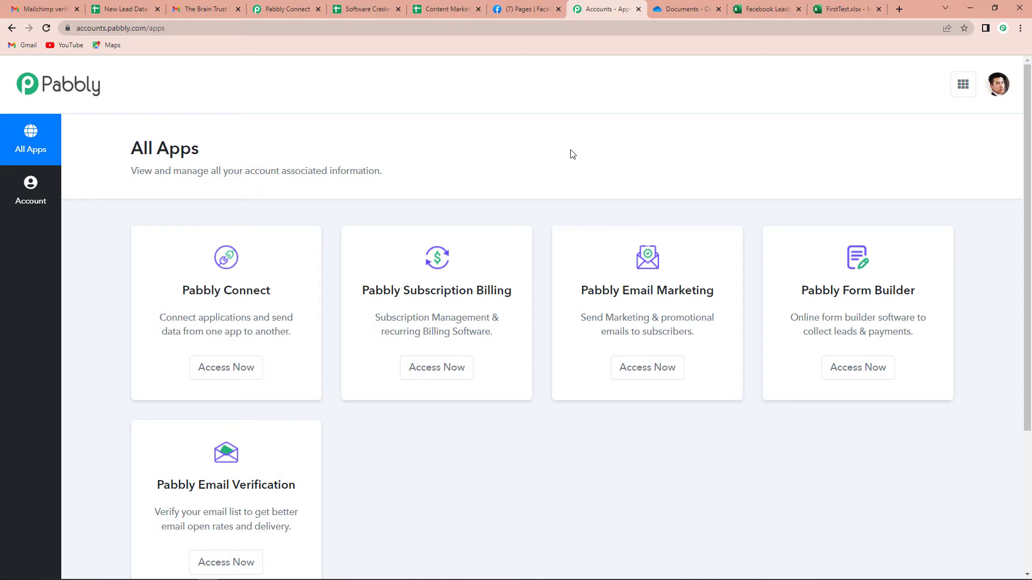
pyautogui.click(228, 369)
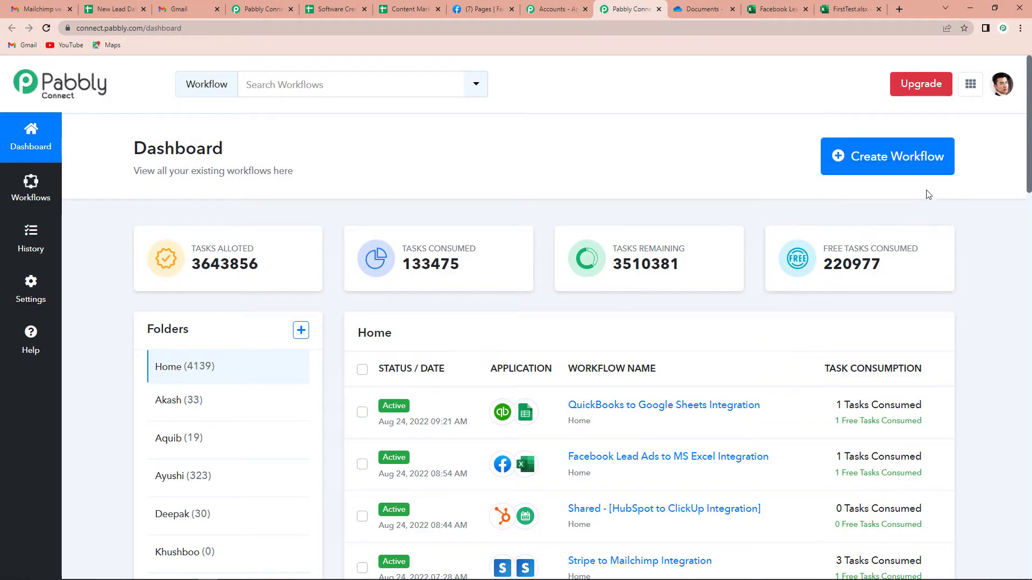
# Create a workflow named 'MS Excel to Google Sheets Integration', fixing the 'Shhet' typo.
pyautogui.click(886, 162)
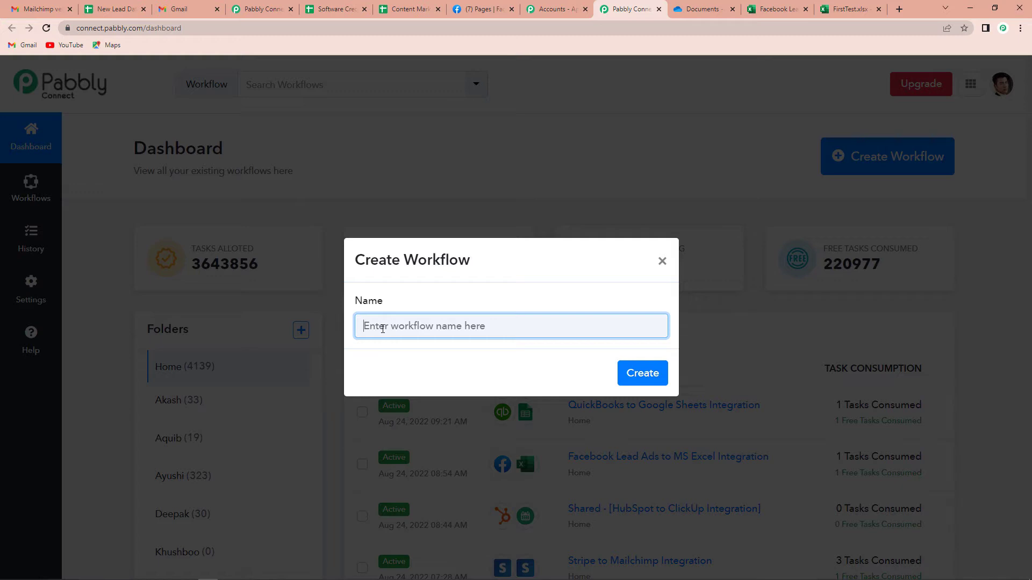
pyautogui.write('MS Excel to Google Shhet')
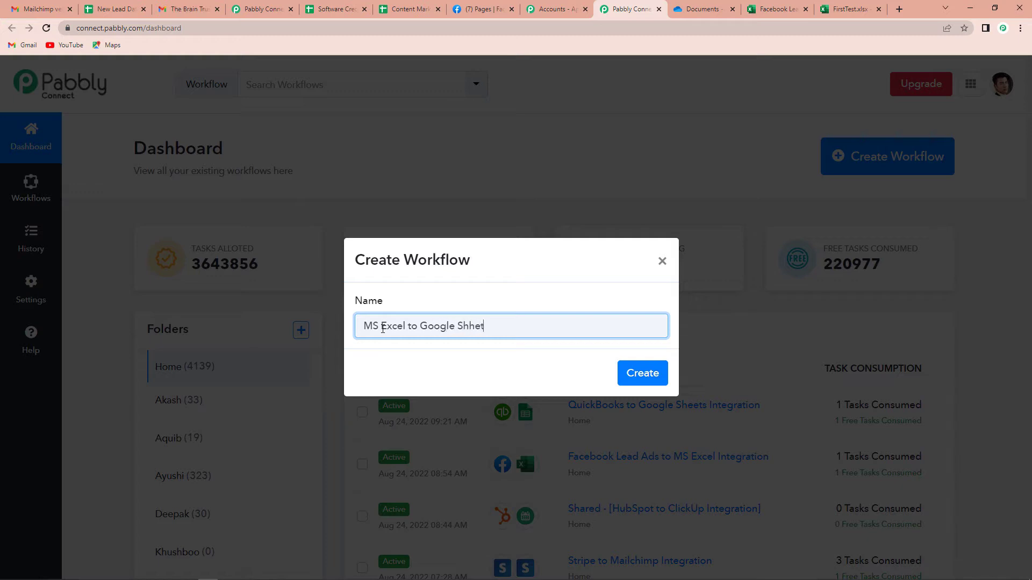
pyautogui.press('BackSpace')
pyautogui.press('BackSpace')
pyautogui.press('BackSpace')
pyautogui.press('BackSpace')
pyautogui.write('eets Integration')
pyautogui.click(623, 377)
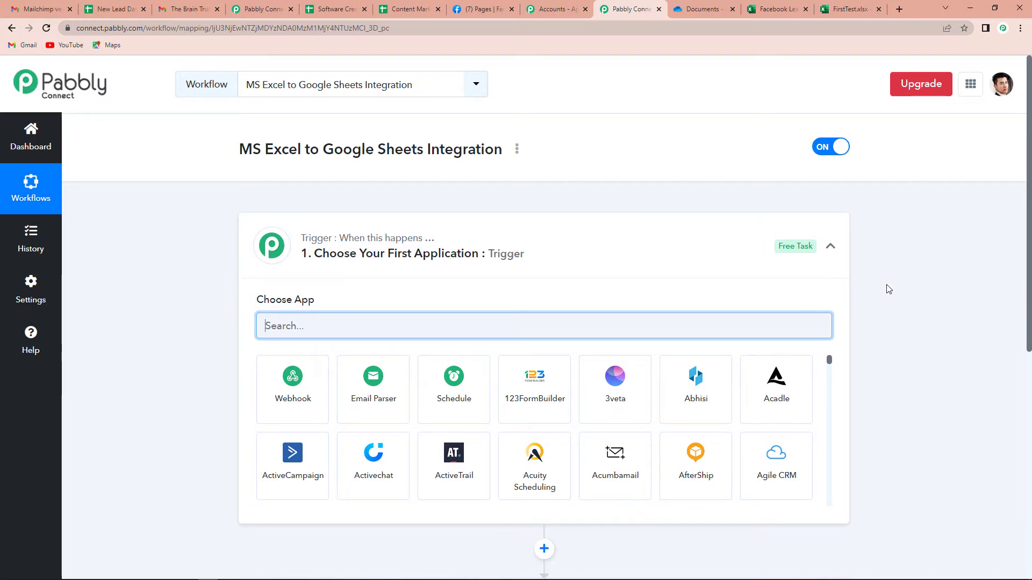
# Search the app list for 'exce' and choose Microsoft Excel as the trigger app.
pyautogui.scroll(-4, 543, 258)
pyautogui.scroll(2, 532, 414)
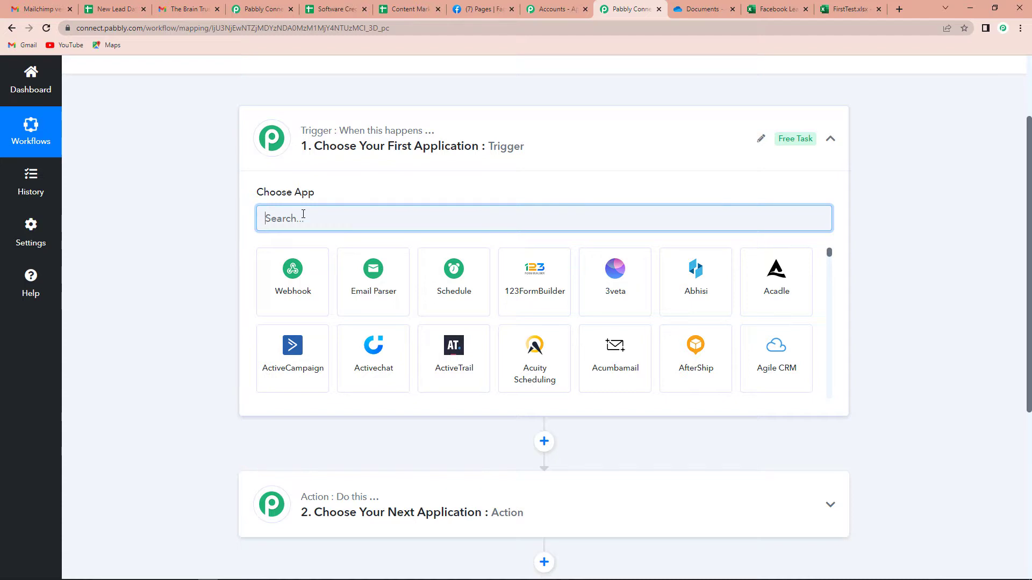
pyautogui.scroll(2, 310, 219)
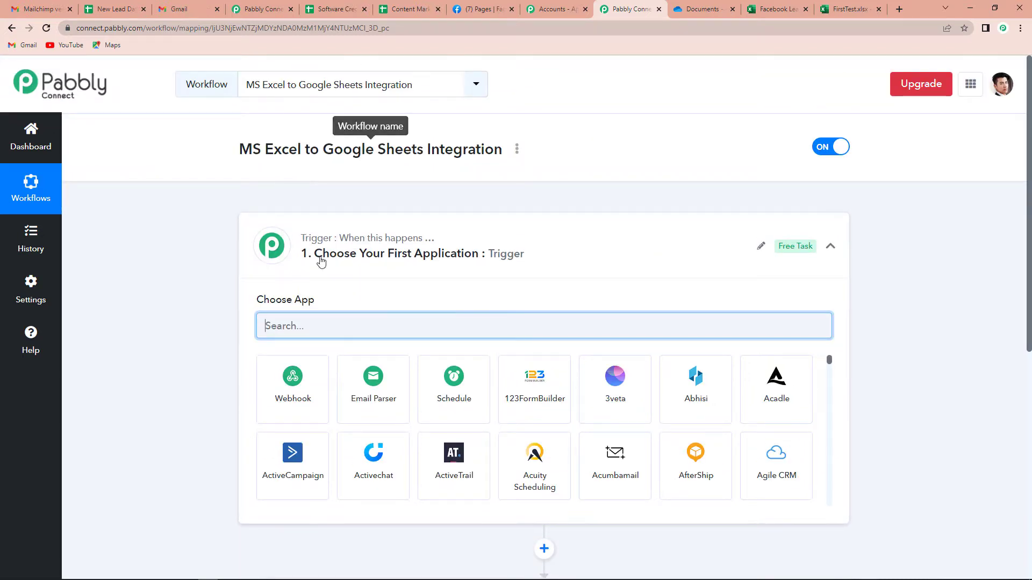
pyautogui.write('MS')
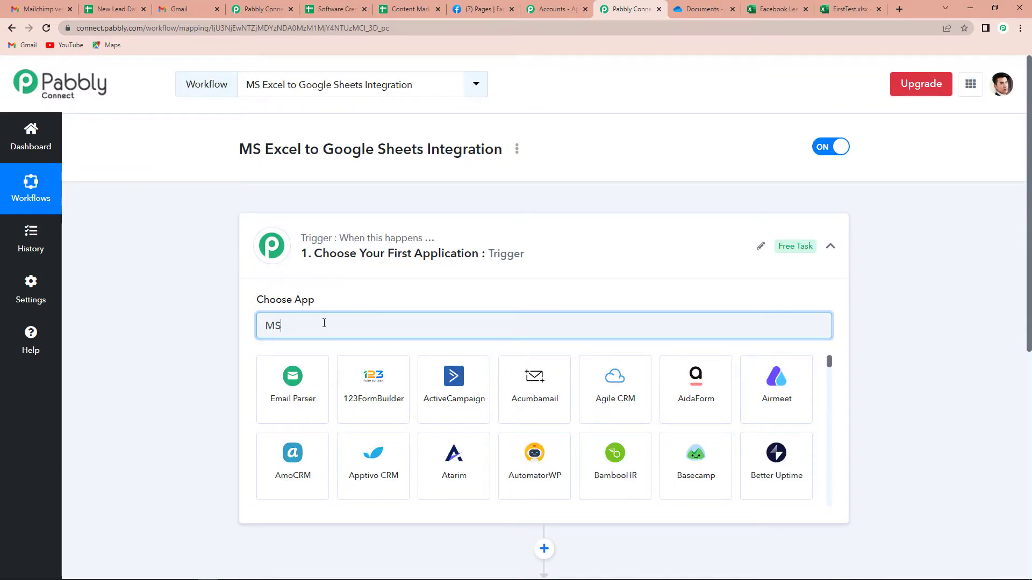
pyautogui.press('BackSpace')
pyautogui.press('BackSpace')
pyautogui.write('exce')
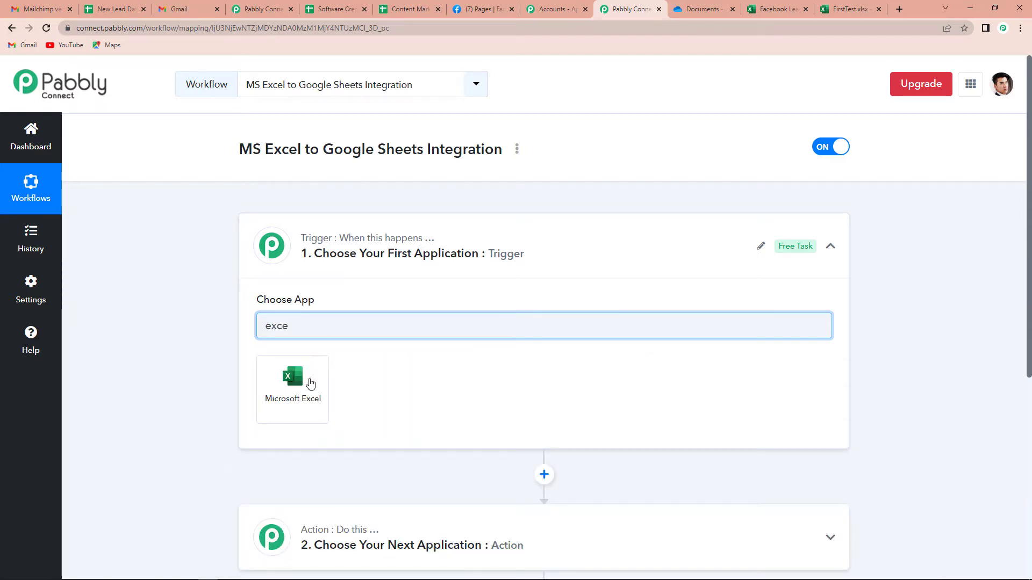
pyautogui.click(310, 382)
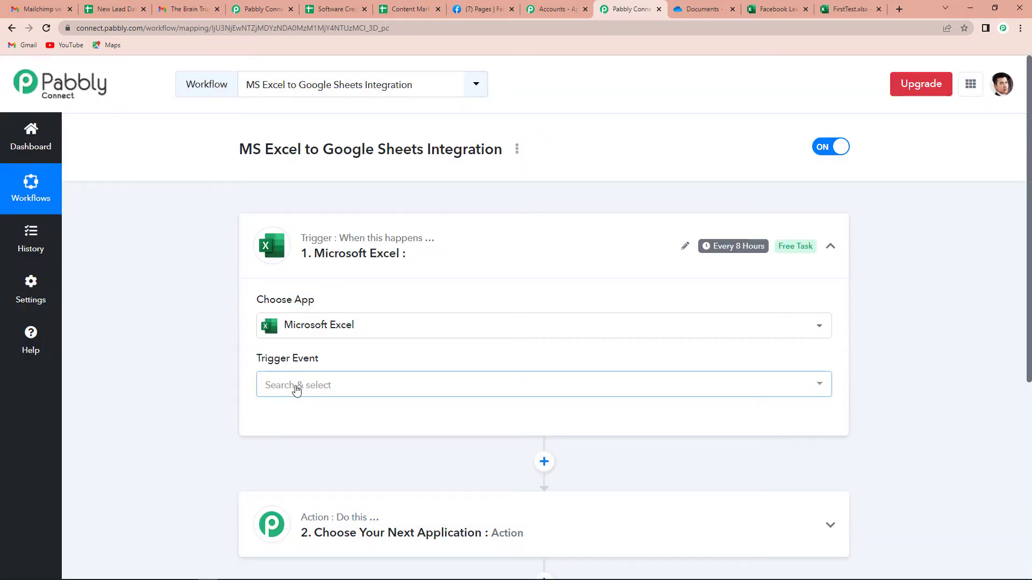
# Choose New Row in Worksheet as the trigger event.
pyautogui.click(296, 390)
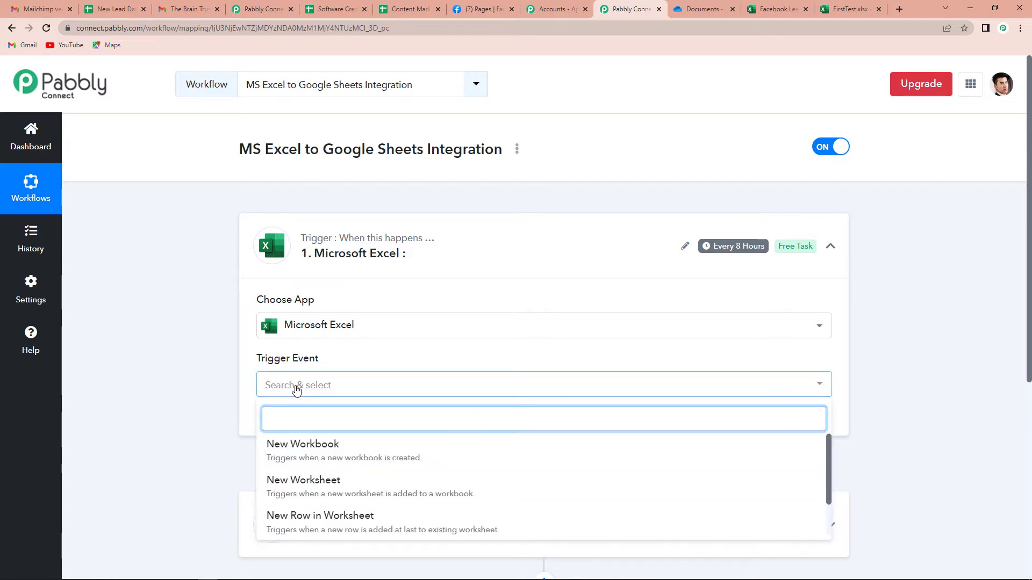
pyautogui.scroll(-1, 296, 390)
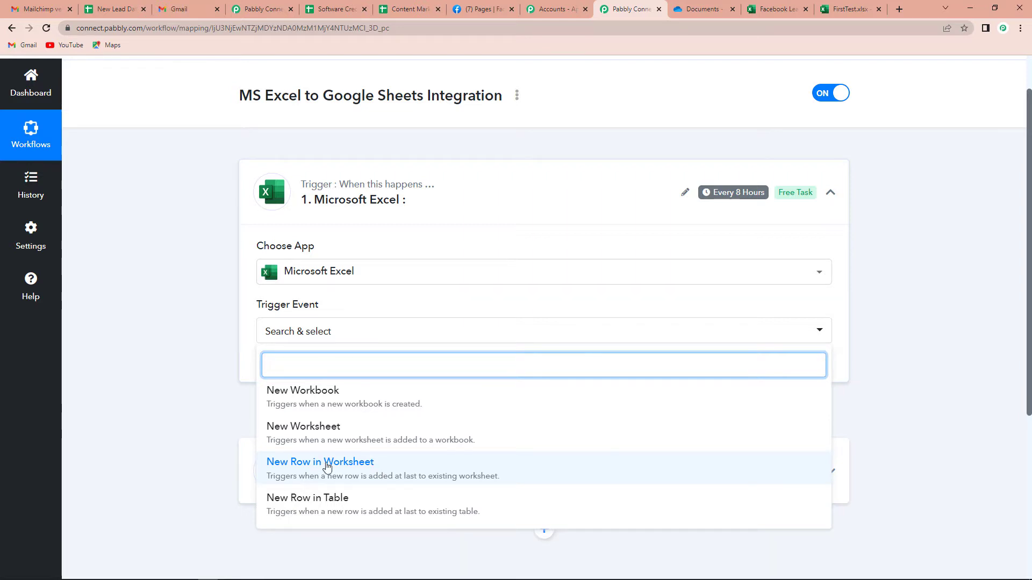
pyautogui.click(379, 469)
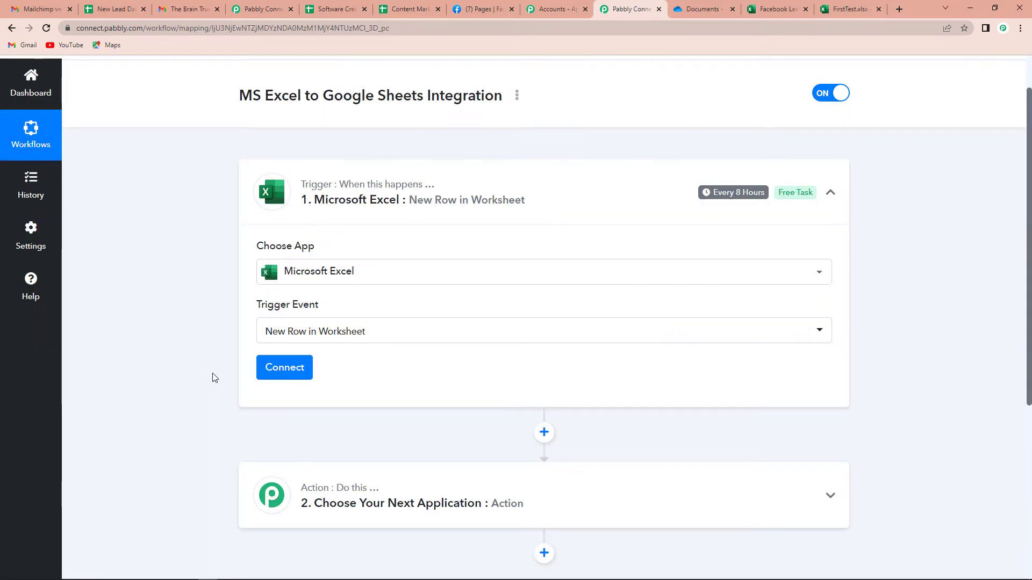
# Add a new Microsoft Excel connection, authorising the personal Microsoft account and granting consent.
pyautogui.click(299, 369)
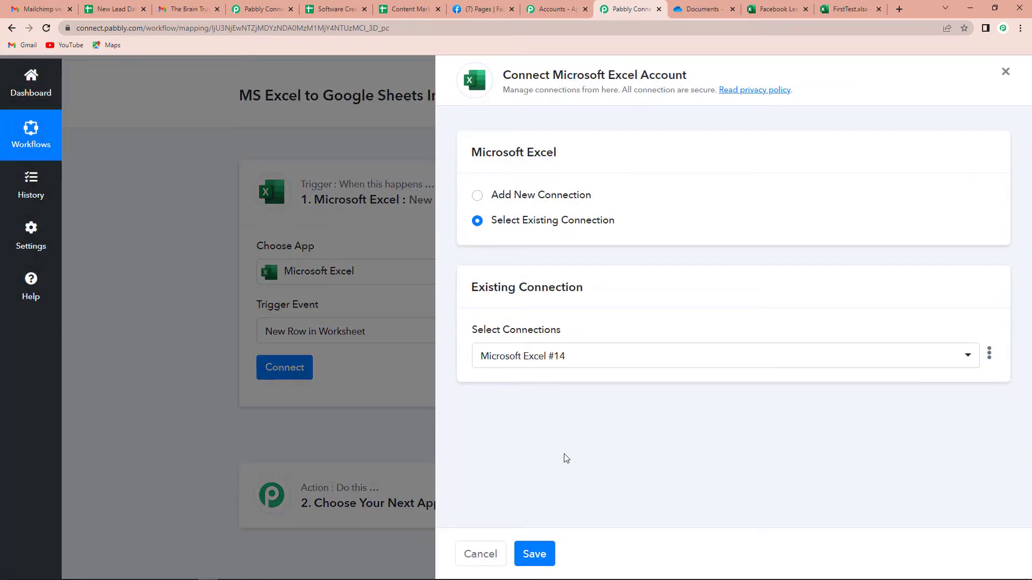
pyautogui.click(476, 196)
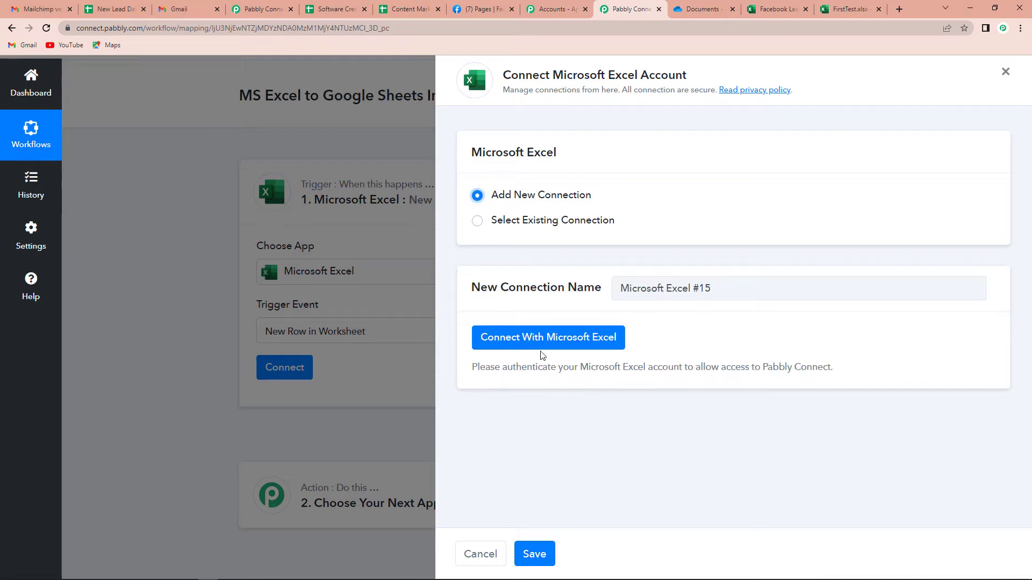
pyautogui.click(543, 343)
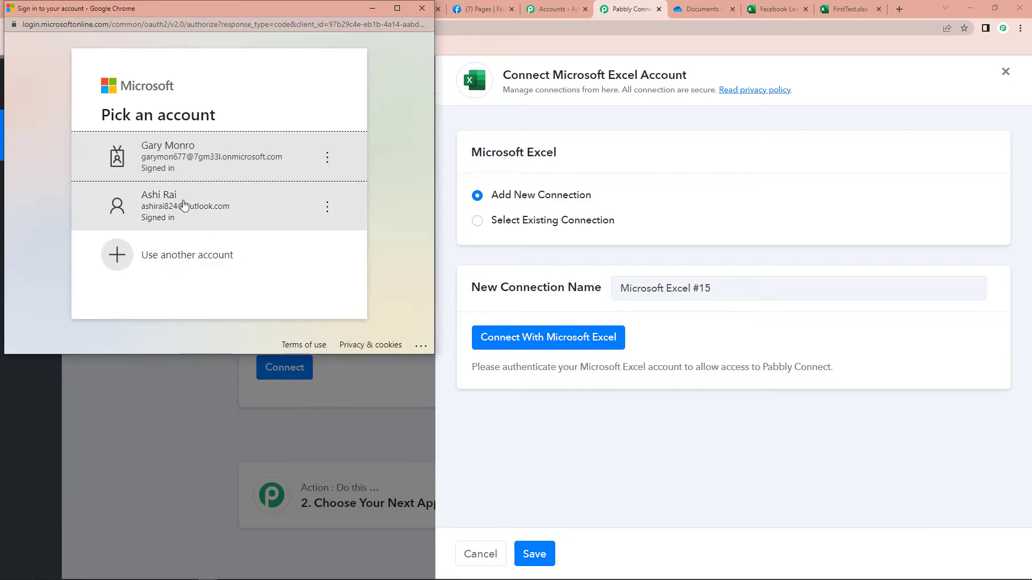
pyautogui.click(190, 214)
pyautogui.scroll(-3, 312, 338)
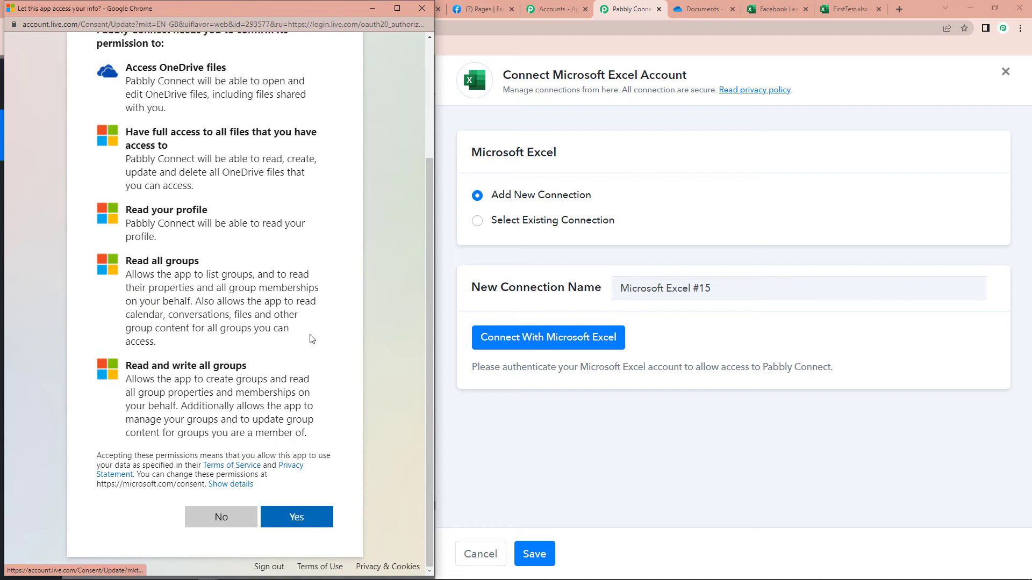
pyautogui.click(295, 518)
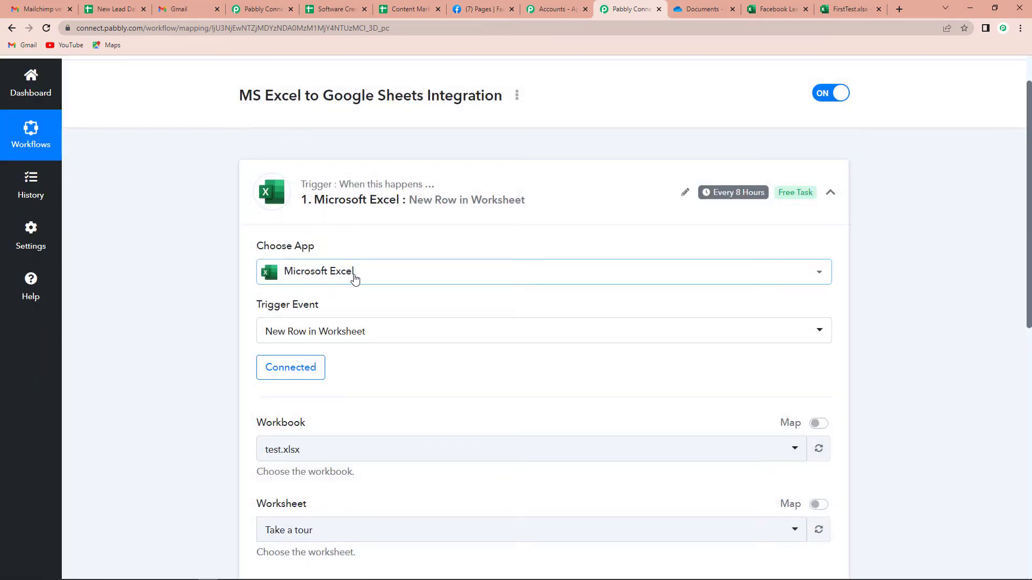
# Check the Book.xlsx worksheet's columns and sample row in Excel Online, then return.
pyautogui.scroll(-3, 380, 307)
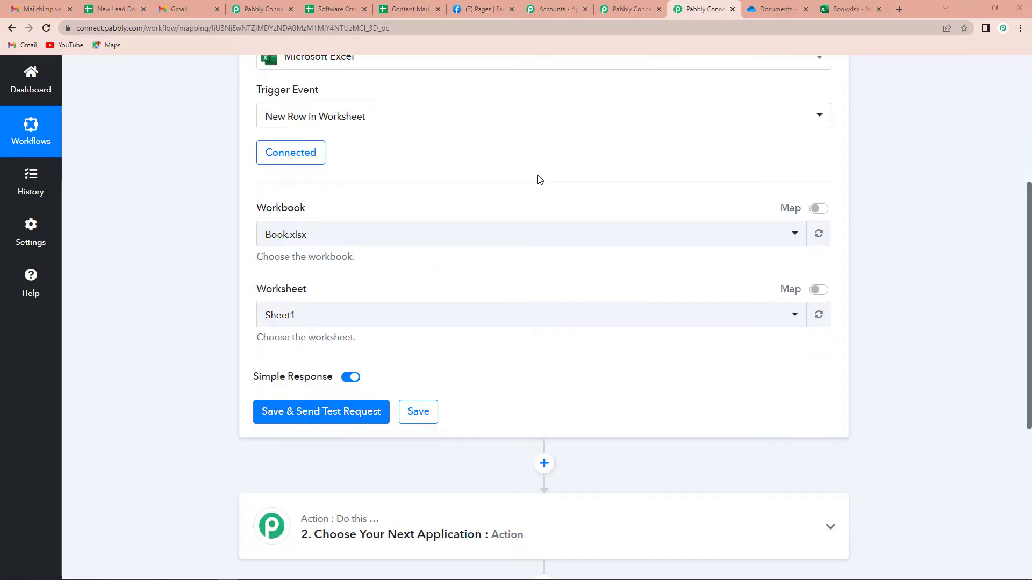
pyautogui.click(844, 10)
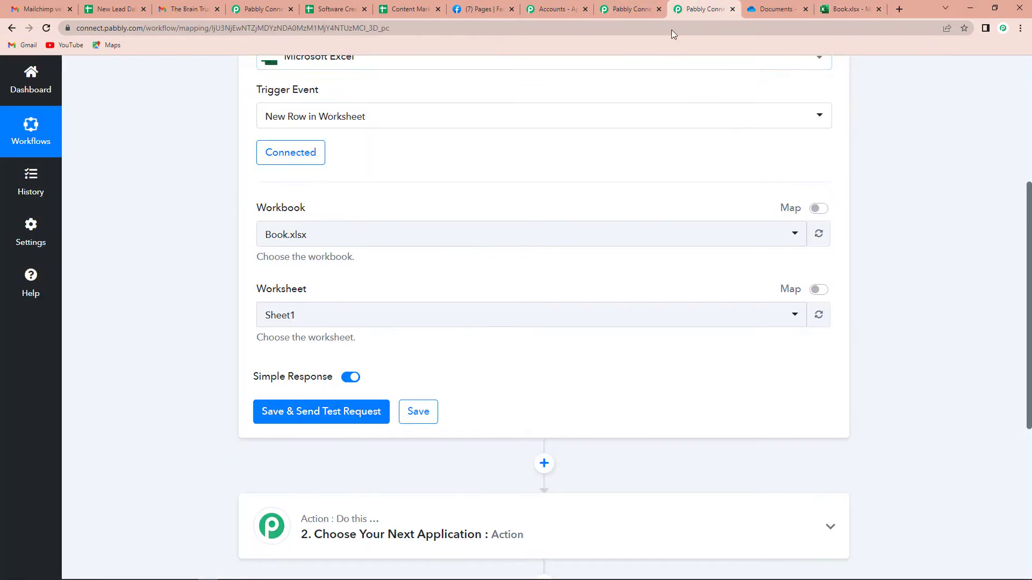
pyautogui.click(691, 9)
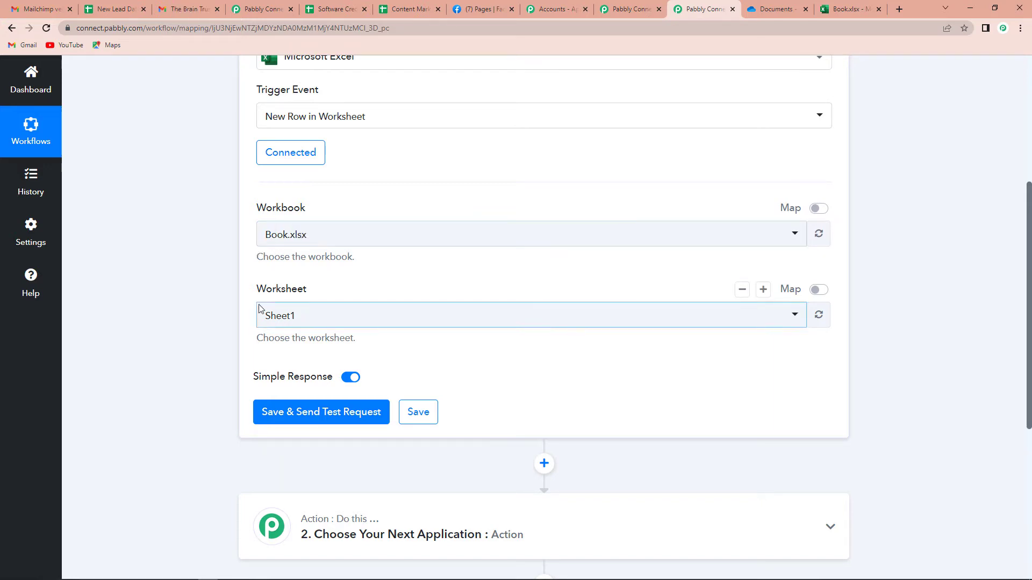
# Save the Excel trigger, fetch a test row, and review its values (Smart, Excel, email, mobile).
pyautogui.click(307, 413)
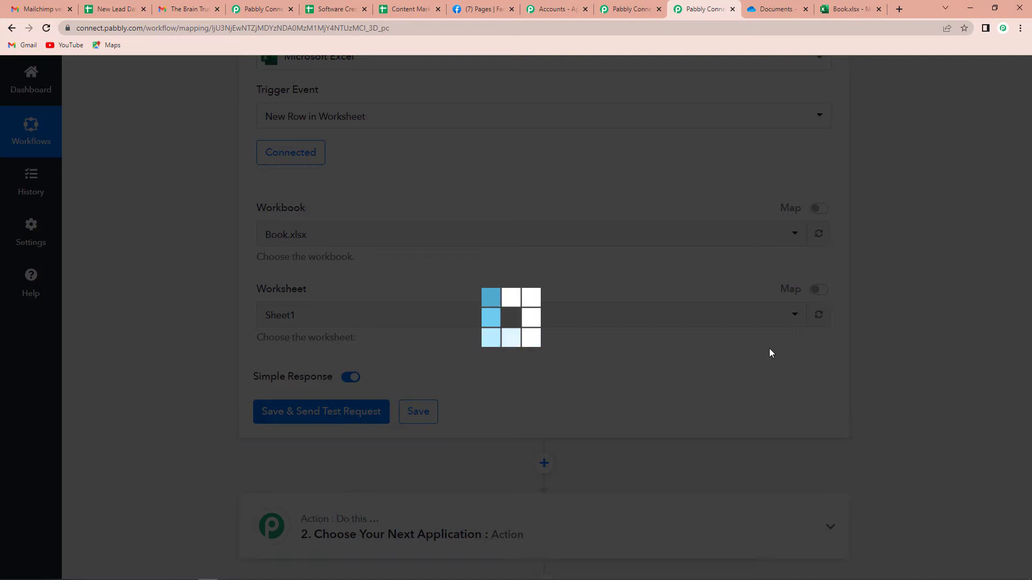
pyautogui.scroll(-5, 613, 341)
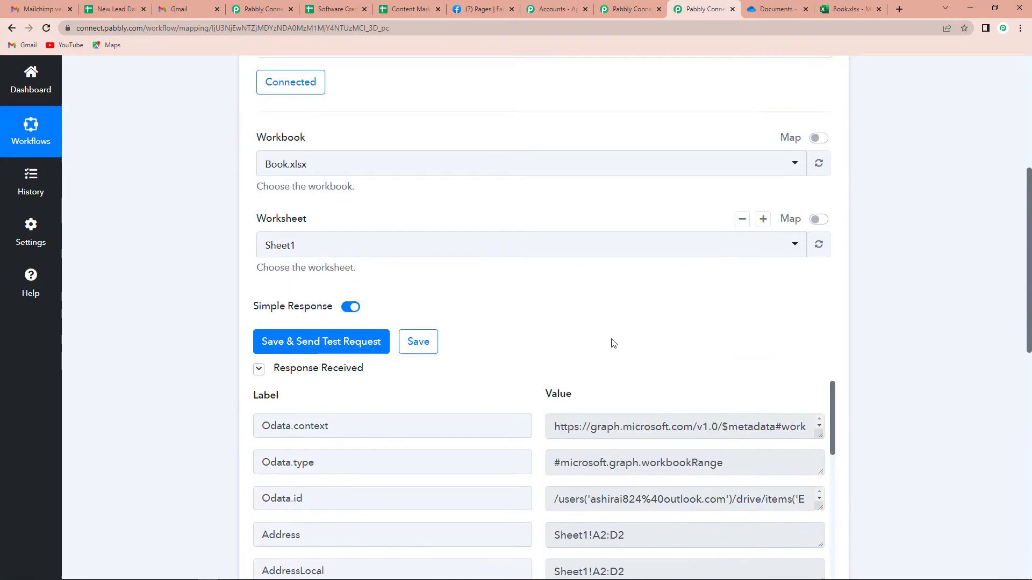
pyautogui.scroll(-7, 612, 339)
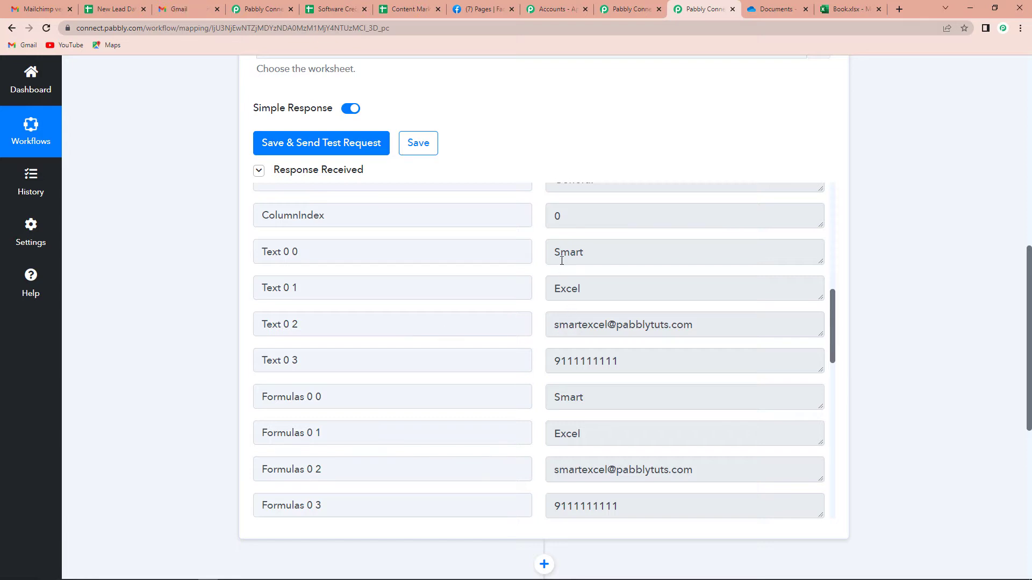
pyautogui.doubleClick(562, 261)
pyautogui.doubleClick(556, 295)
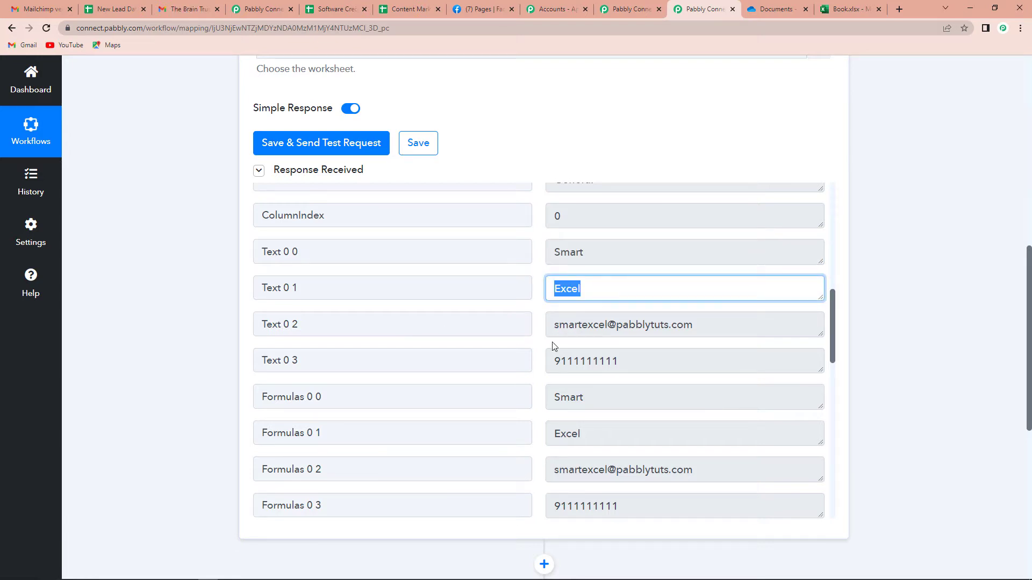
pyautogui.moveTo(559, 324); pyautogui.dragTo(694, 323)
pyautogui.doubleClick(661, 360)
pyautogui.scroll(-8, 707, 376)
pyautogui.scroll(-4, 701, 370)
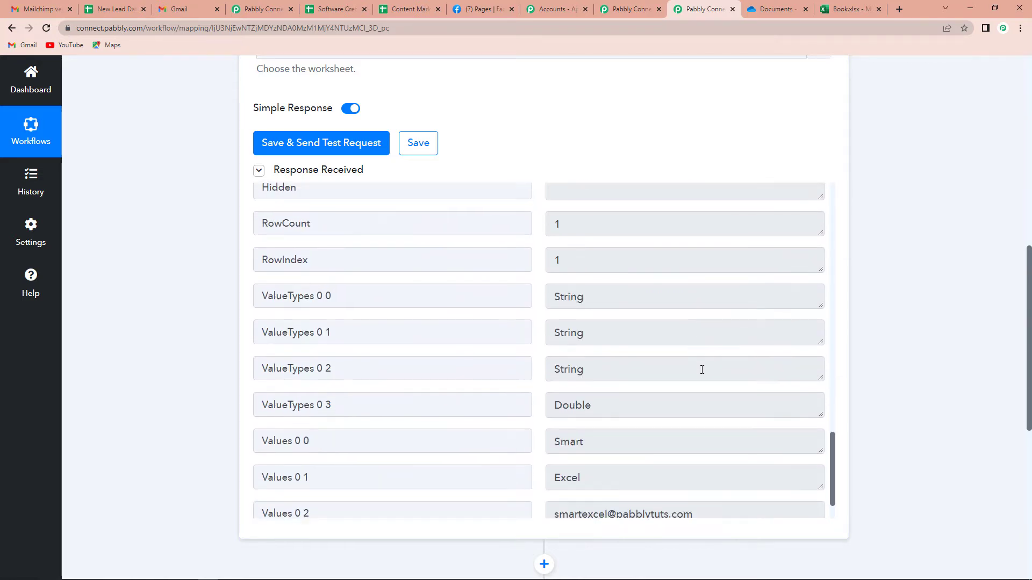
pyautogui.scroll(-1, 763, 376)
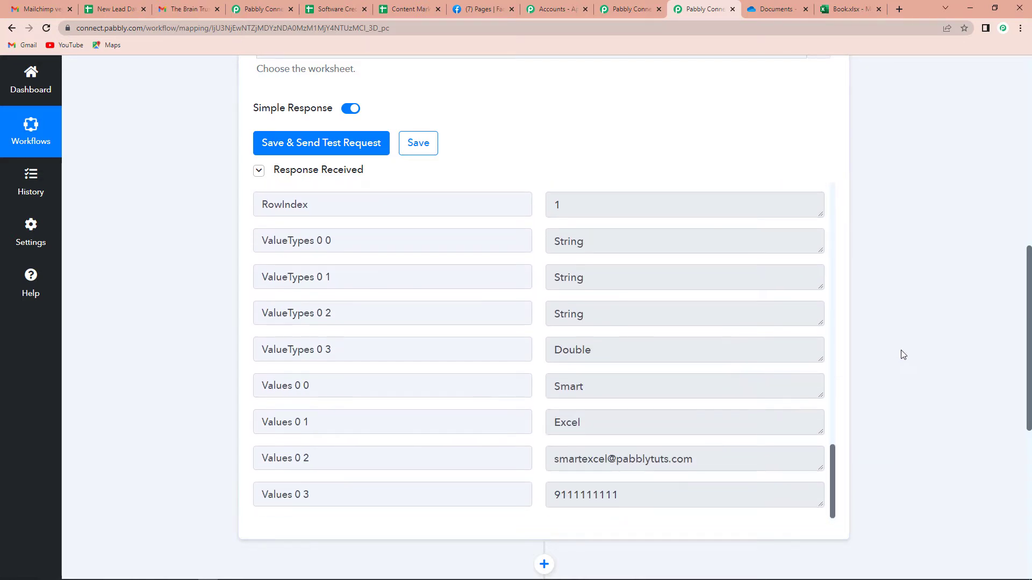
pyautogui.scroll(-3, 902, 354)
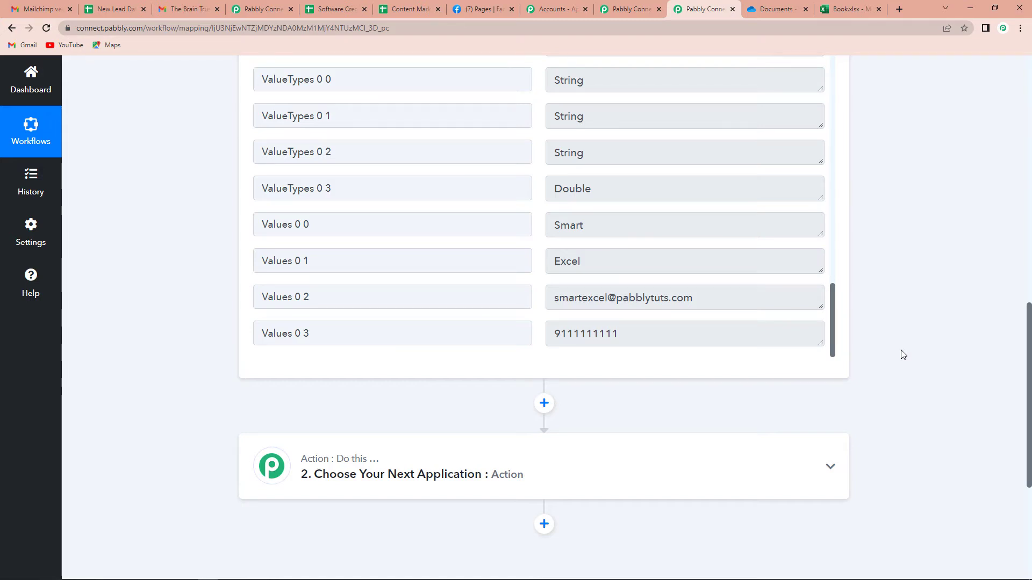
pyautogui.scroll(-4, 902, 354)
# Set the action step to Google Sheets with the Add New Row event.
pyautogui.click(403, 258)
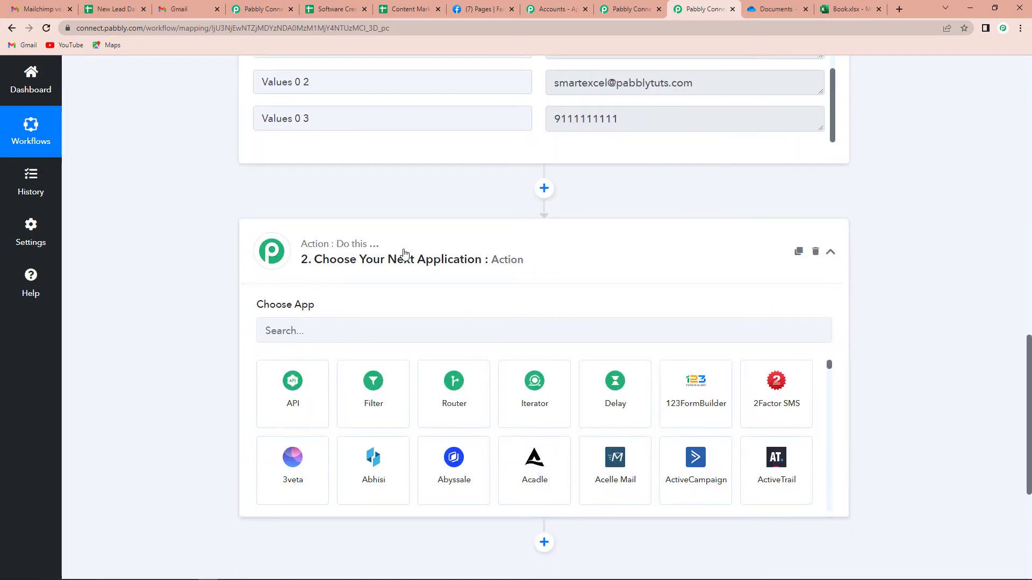
pyautogui.click(403, 331)
pyautogui.write('go')
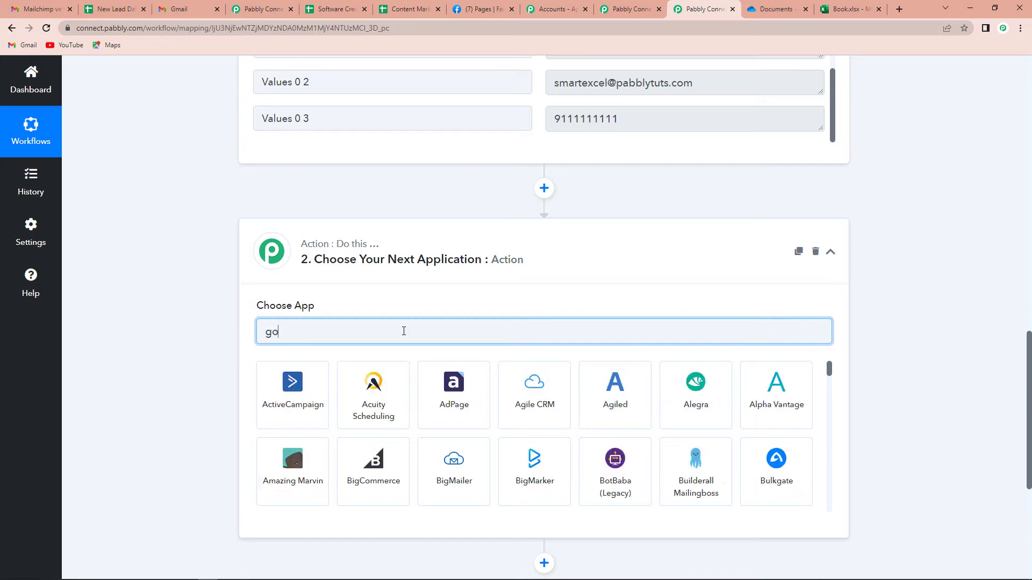
pyautogui.write('ogle')
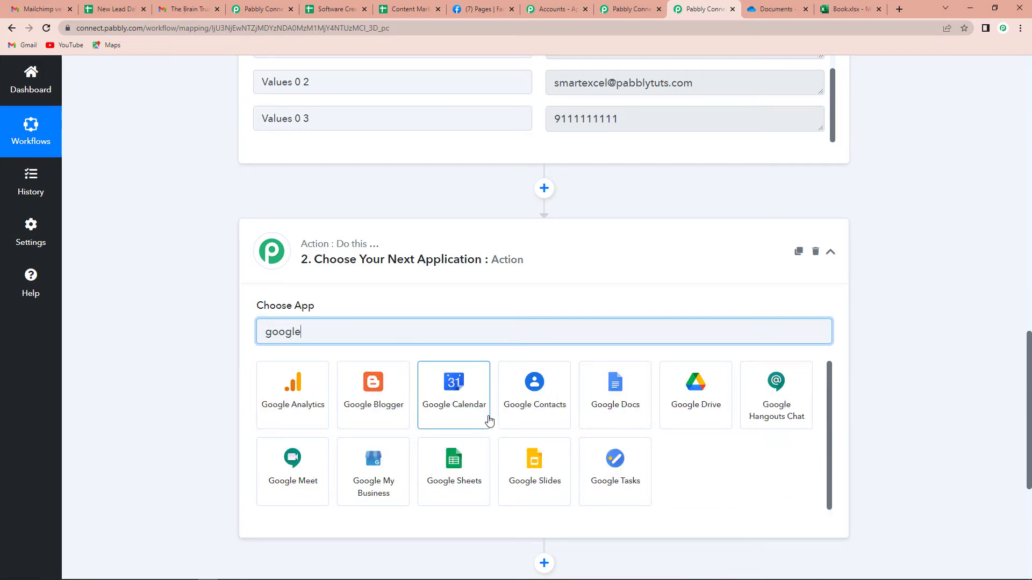
pyautogui.click(479, 462)
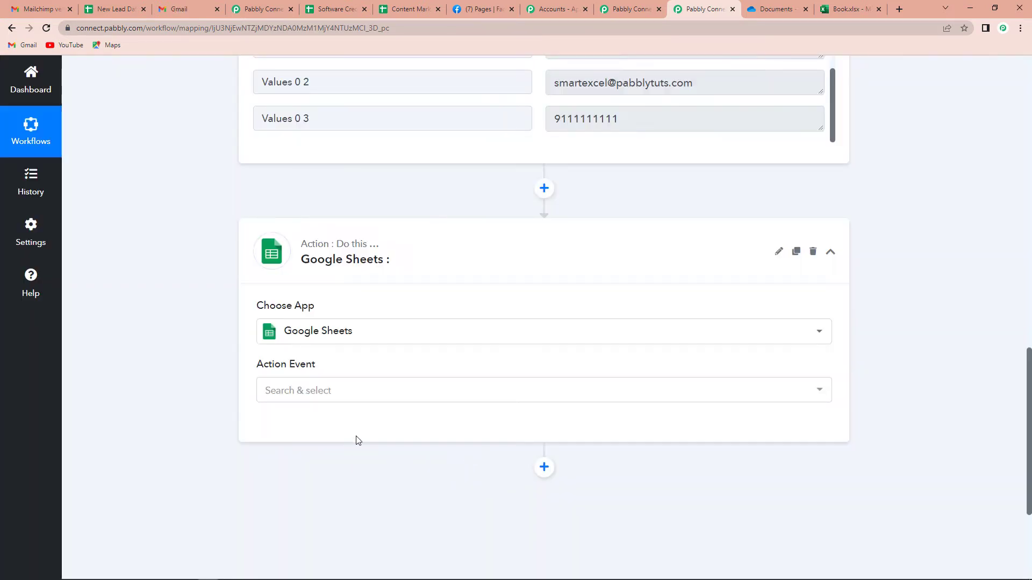
pyautogui.click(315, 398)
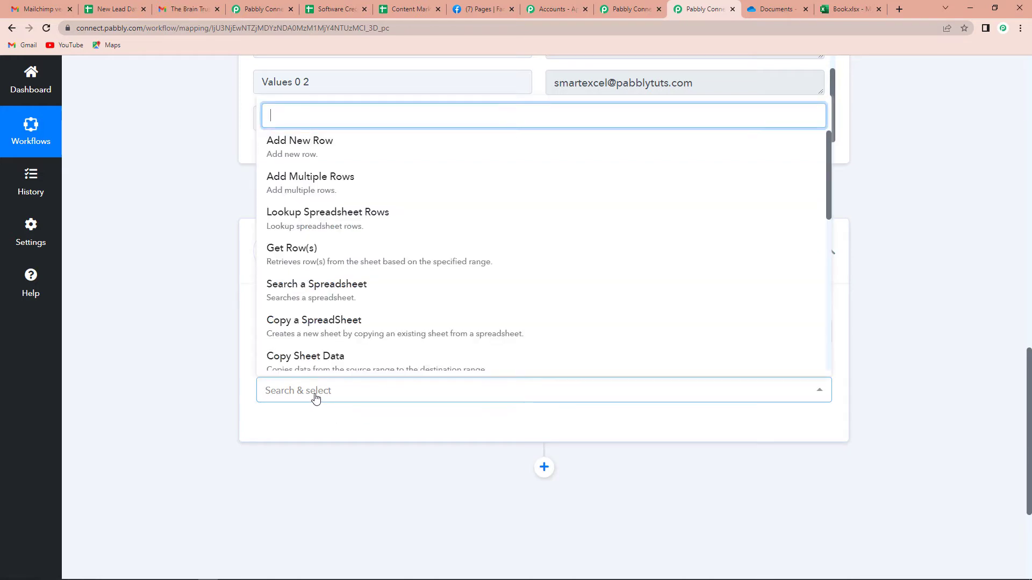
pyautogui.click(327, 146)
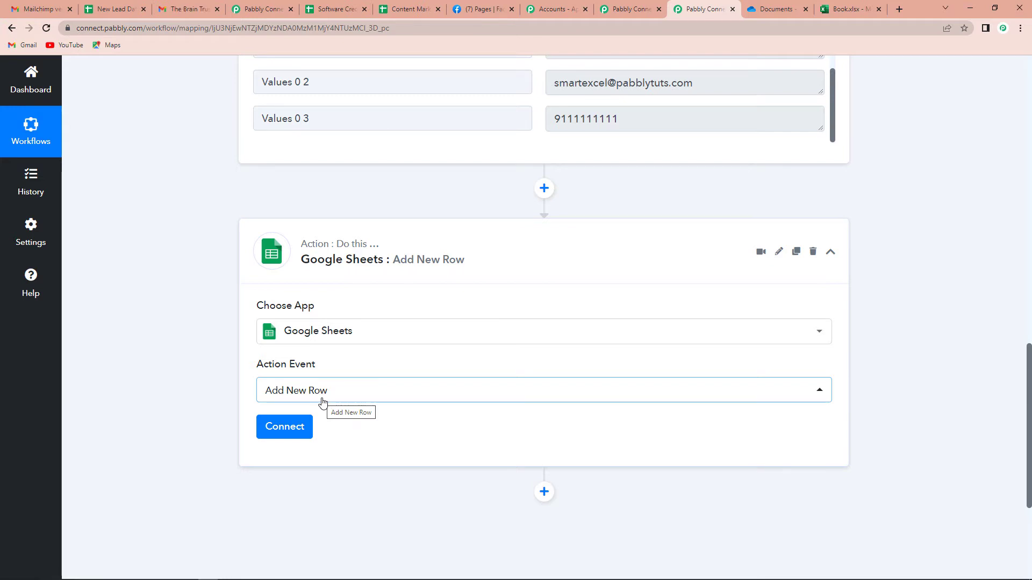
# Add a new Google Sheets connection by authorising the Google account.
pyautogui.click(282, 433)
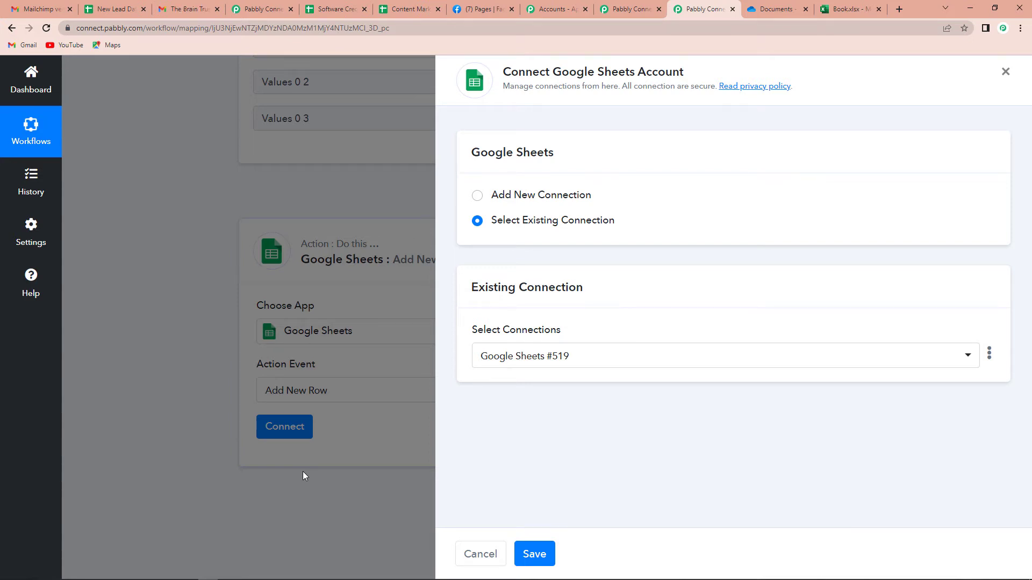
pyautogui.click(476, 195)
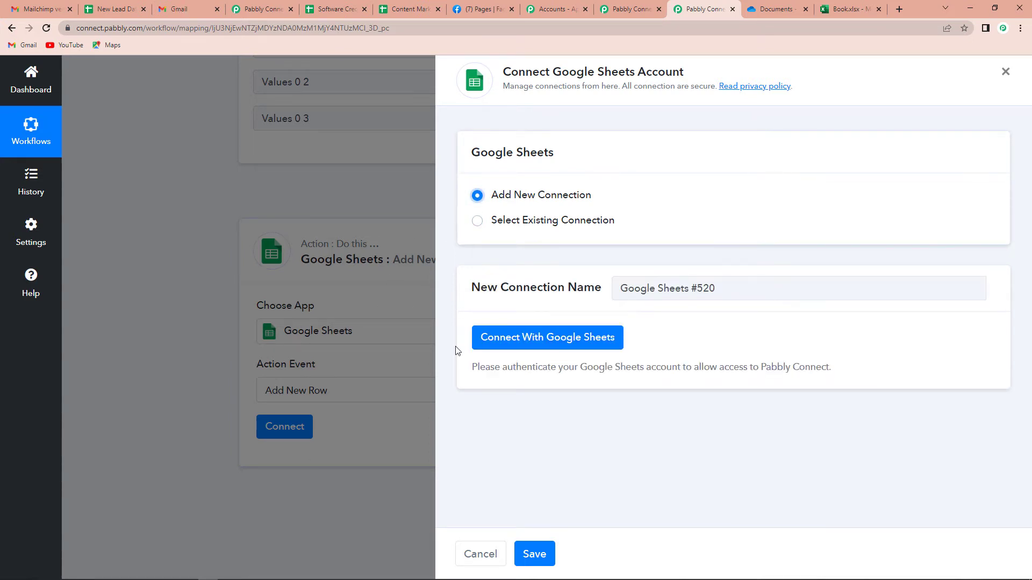
pyautogui.click(531, 338)
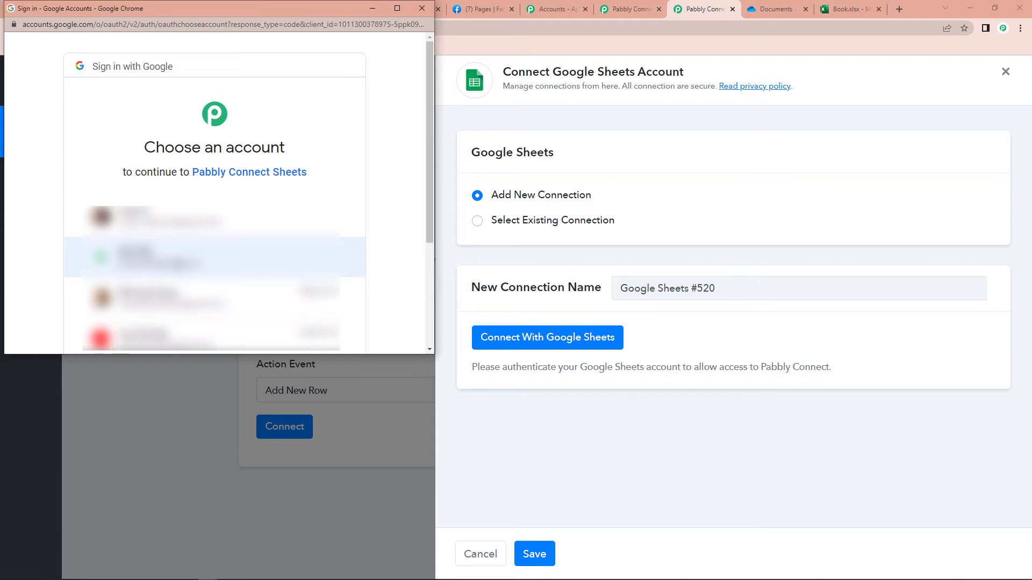
pyautogui.click(177, 263)
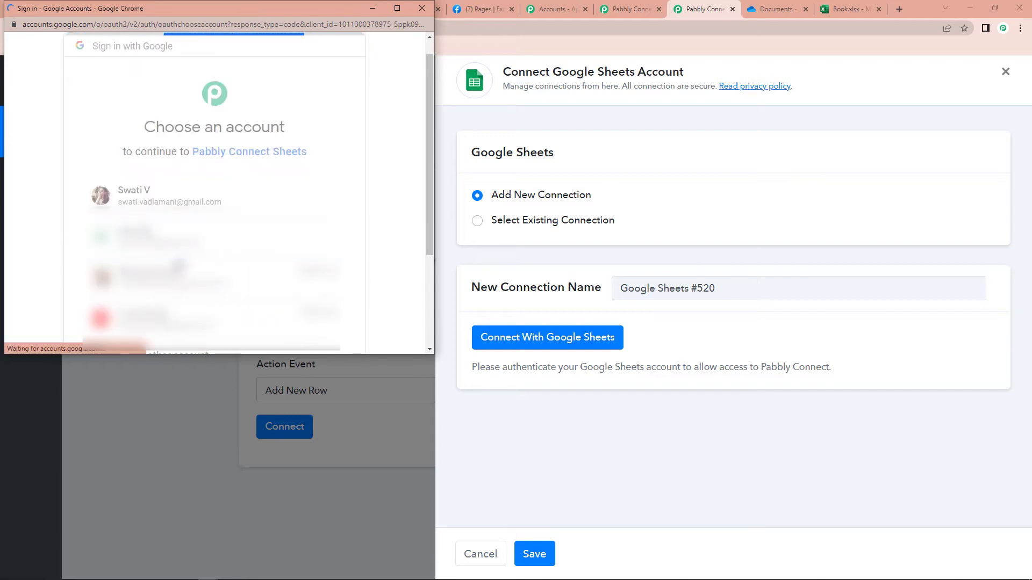
pyautogui.scroll(-4, 179, 263)
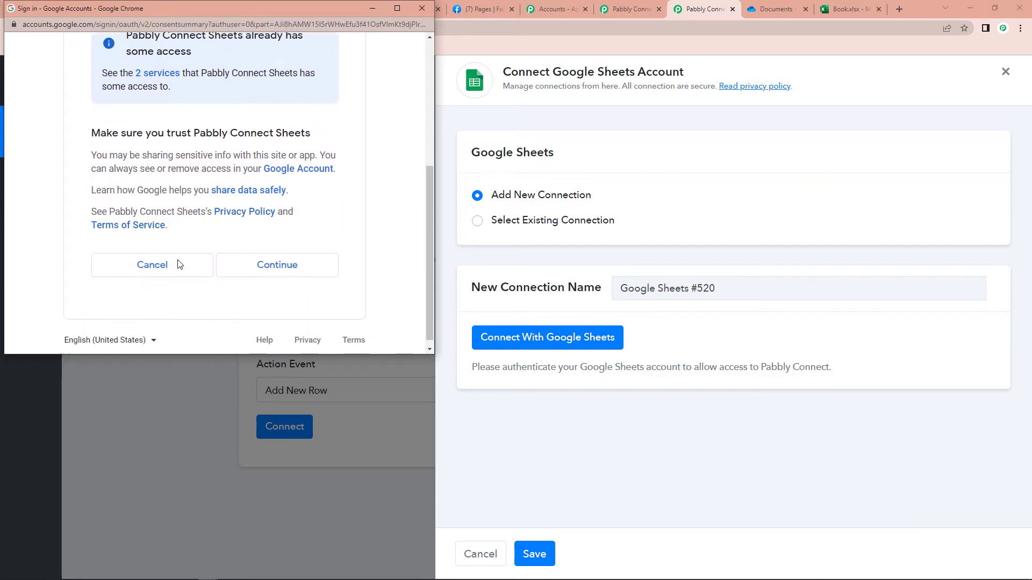
pyautogui.click(250, 257)
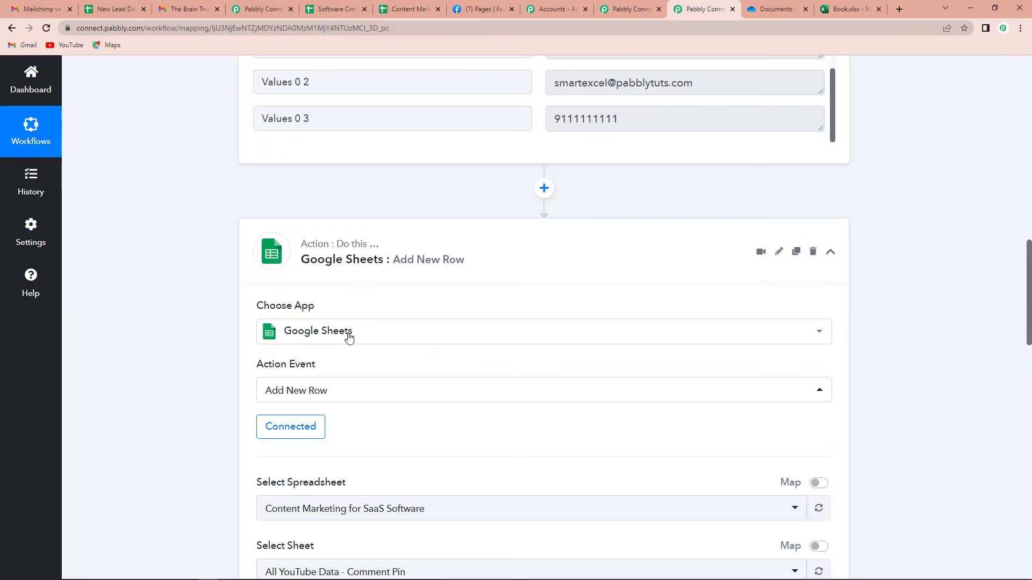
# Check the New Lead Data sheet's headers, then select New Lead Data as the spreadsheet.
pyautogui.scroll(-2, 112, 290)
pyautogui.scroll(-5, 113, 290)
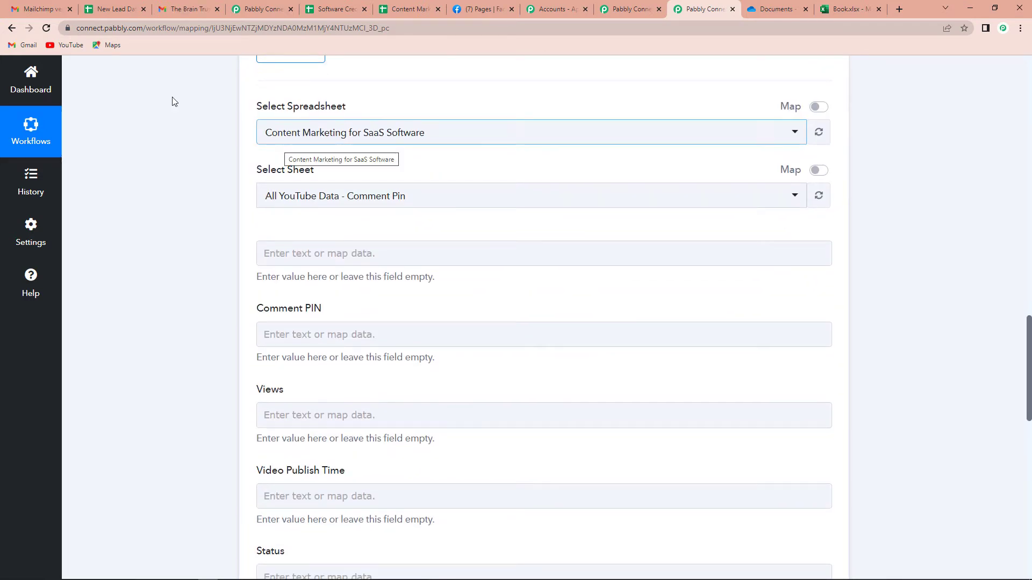
pyautogui.click(116, 9)
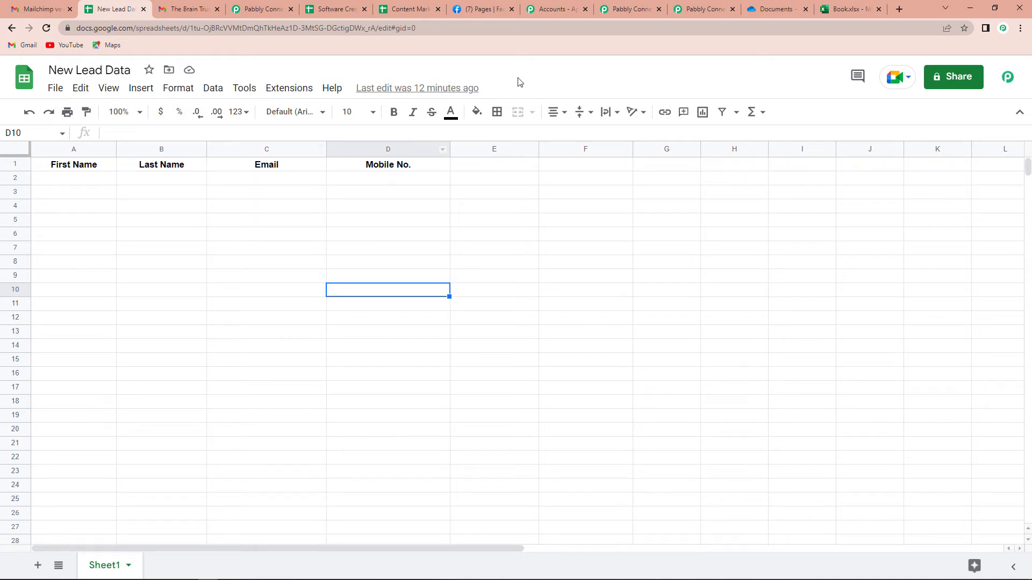
pyautogui.click(699, 10)
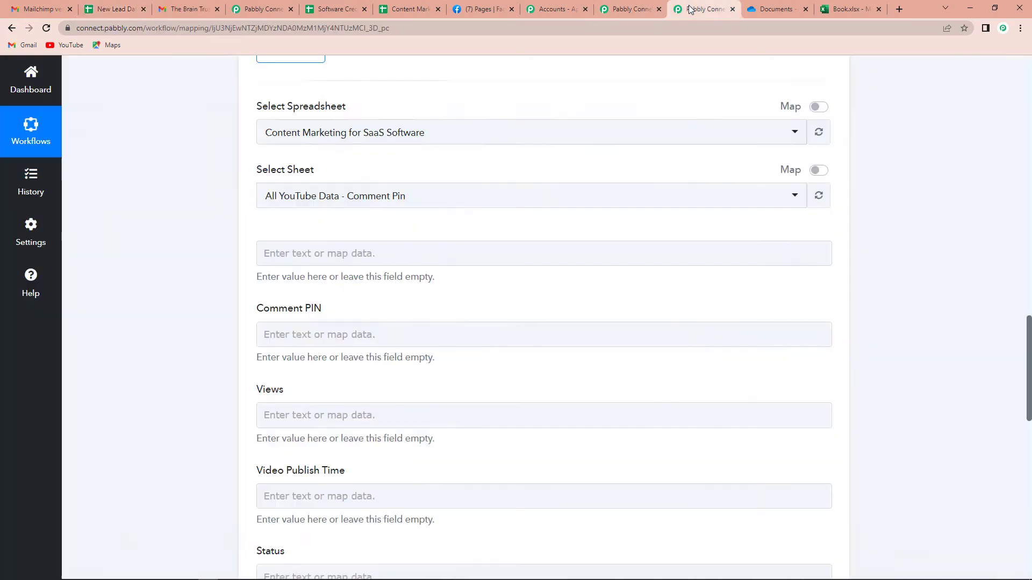
pyautogui.click(316, 143)
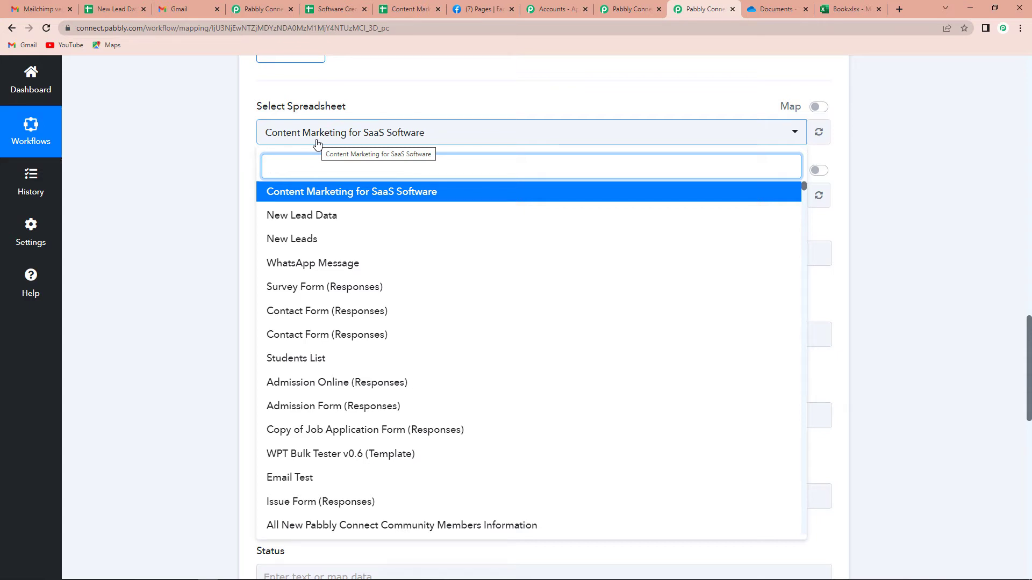
pyautogui.click(300, 215)
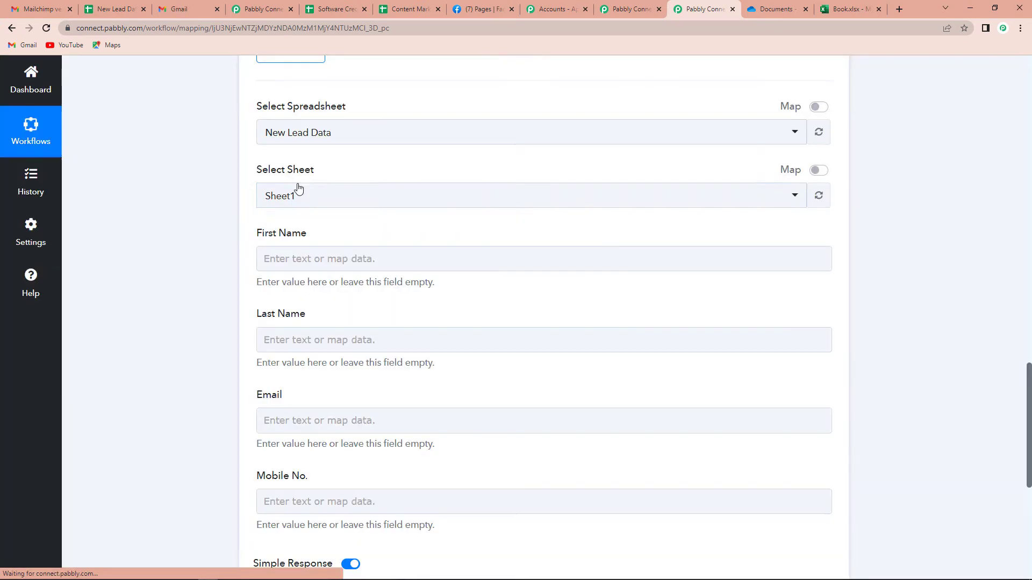
pyautogui.scroll(-2, 299, 188)
# Map First Name and Last Name to the Excel row's first and last name values.
pyautogui.click(317, 155)
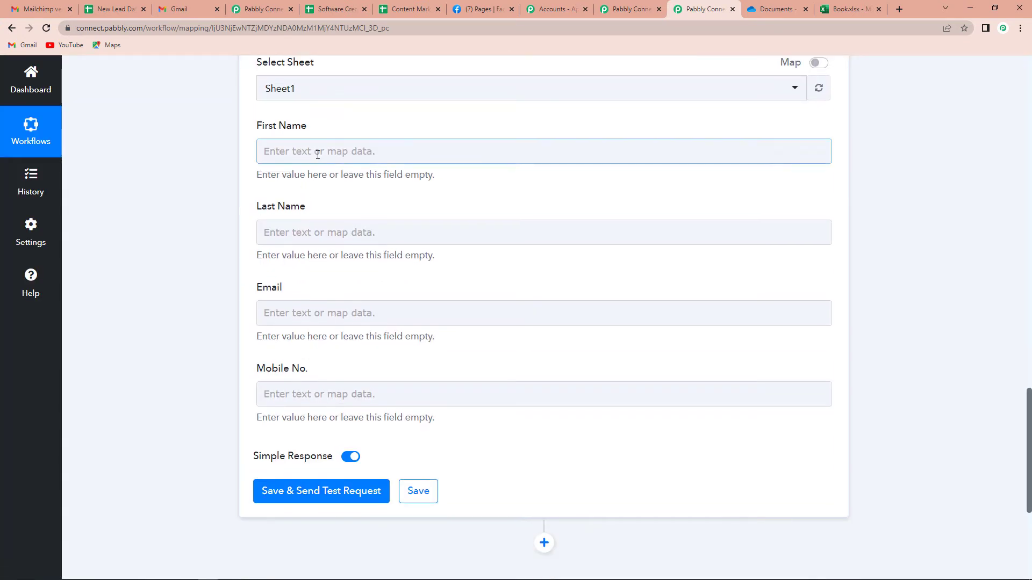
pyautogui.click(359, 253)
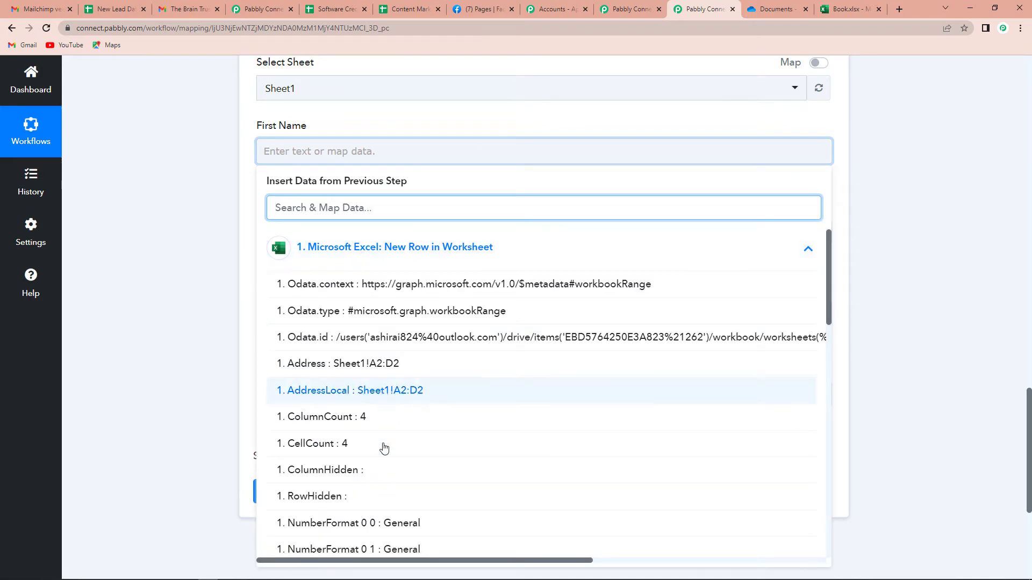
pyautogui.scroll(-6, 383, 470)
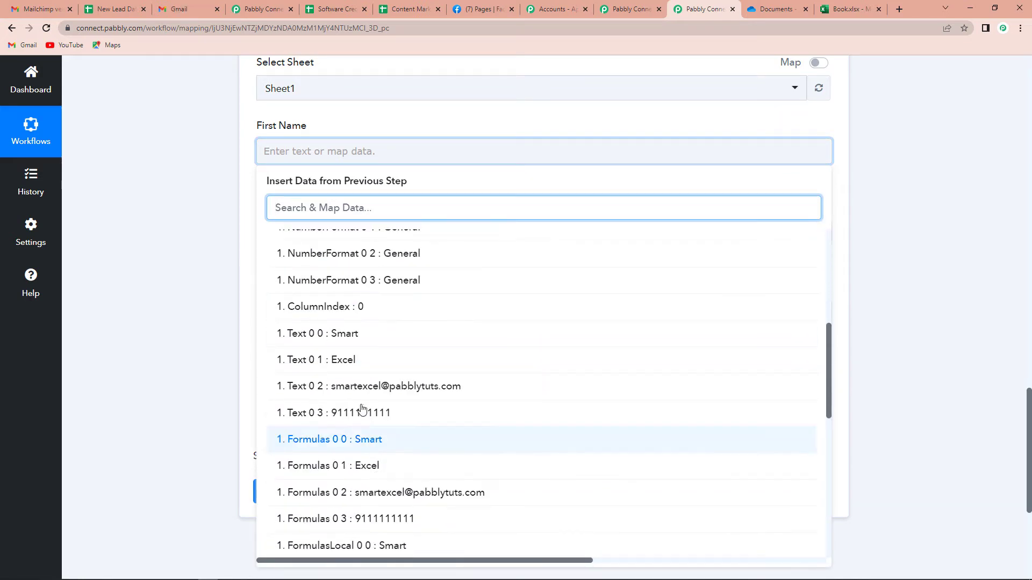
pyautogui.click(290, 336)
pyautogui.click(178, 300)
pyautogui.click(314, 240)
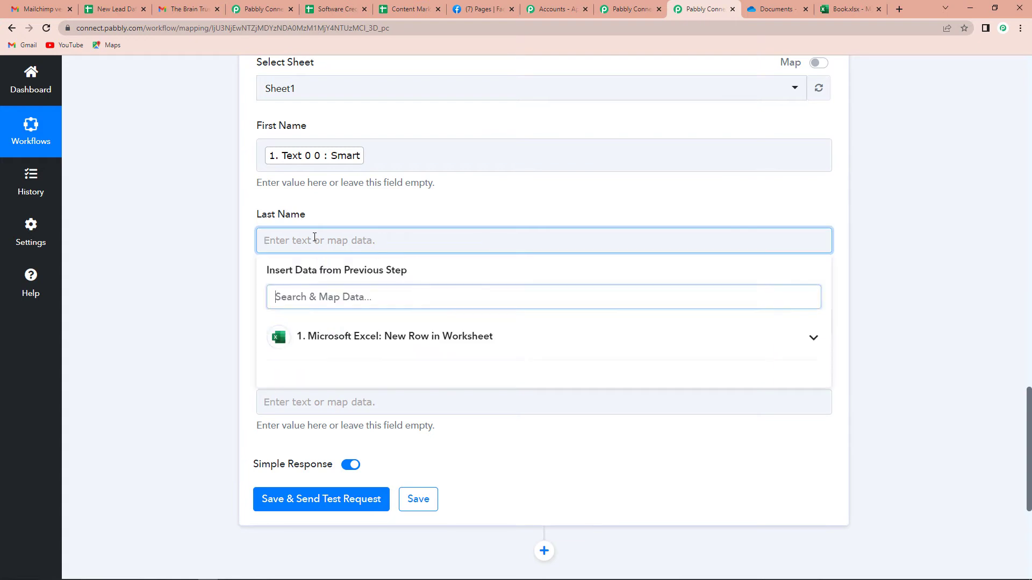
pyautogui.click(363, 336)
pyautogui.scroll(-4, 405, 532)
pyautogui.scroll(-2, 391, 453)
pyautogui.click(391, 450)
pyautogui.click(183, 374)
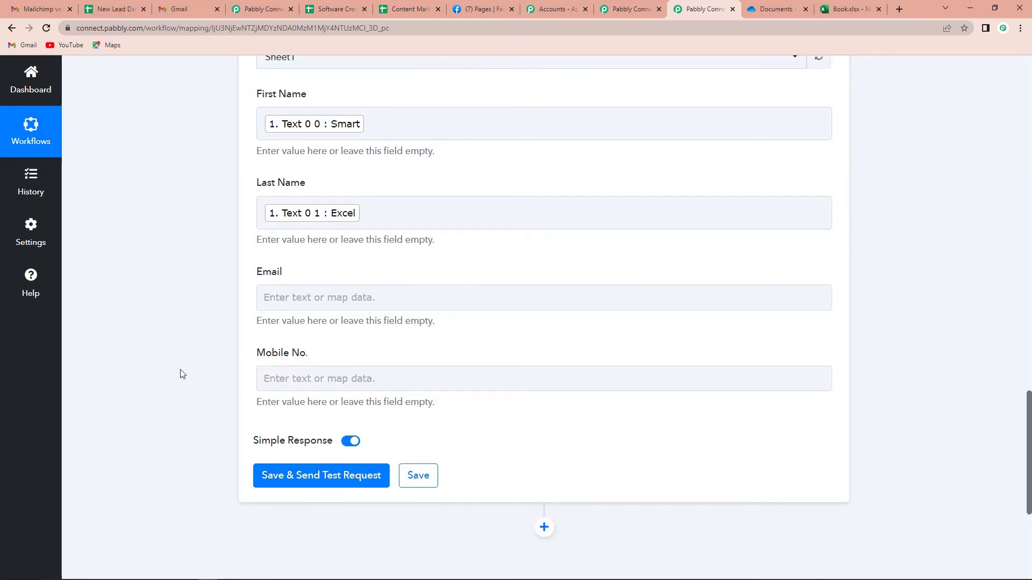
# Map Email and Mobile No. to the Excel email and contact number, then send a test.
pyautogui.scroll(-1, 183, 375)
pyautogui.click(338, 222)
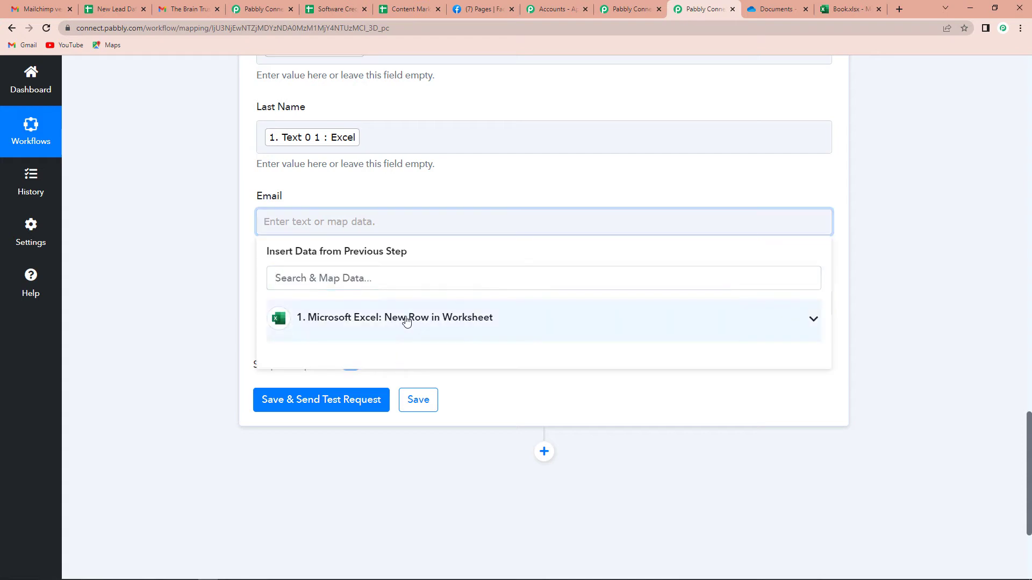
pyautogui.click(407, 321)
pyautogui.scroll(-5, 422, 426)
pyautogui.scroll(-1, 423, 427)
pyautogui.click(396, 454)
pyautogui.click(124, 363)
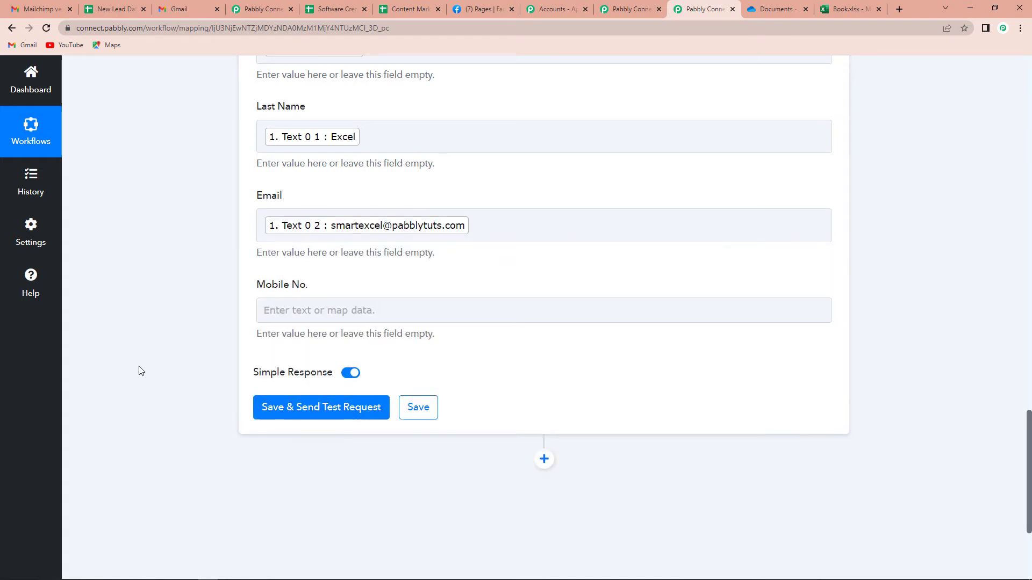
pyautogui.scroll(-3, 138, 370)
pyautogui.click(437, 150)
pyautogui.click(405, 246)
pyautogui.scroll(-5, 405, 279)
pyautogui.click(378, 357)
pyautogui.click(135, 303)
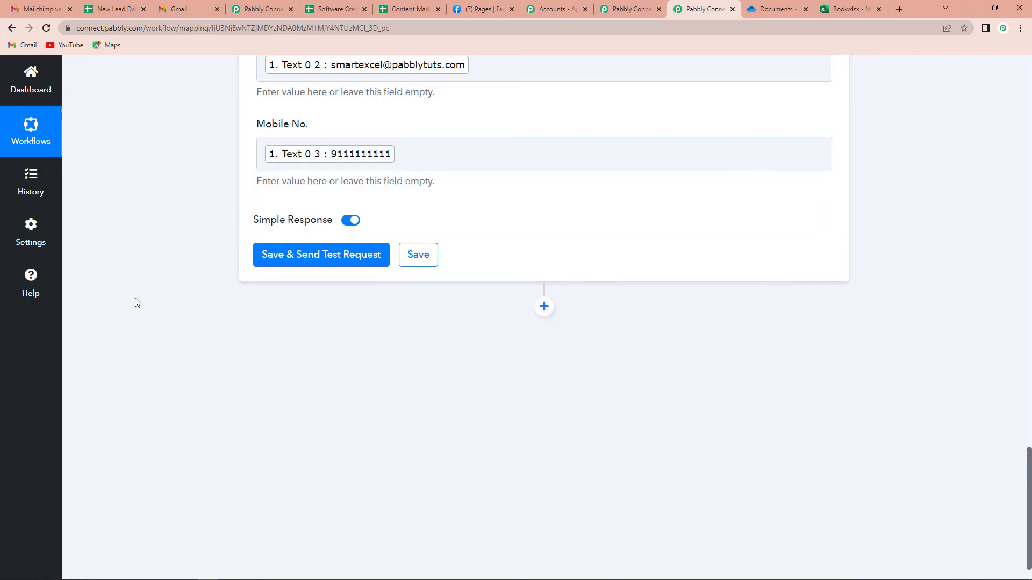
pyautogui.click(325, 262)
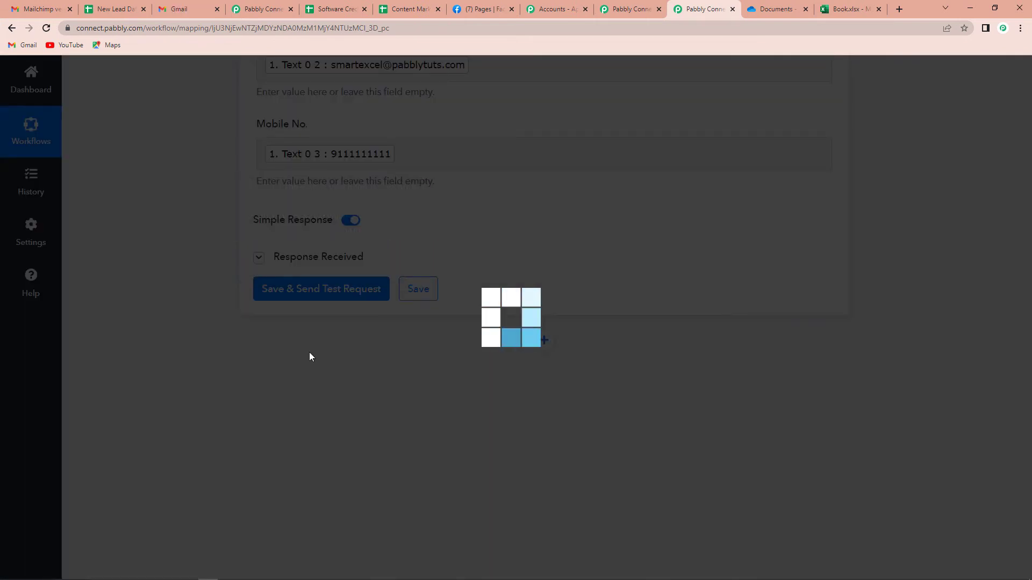
# Review the test response confirming 4 cells written to Sheet1!A2:D2.
pyautogui.scroll(-4, 882, 357)
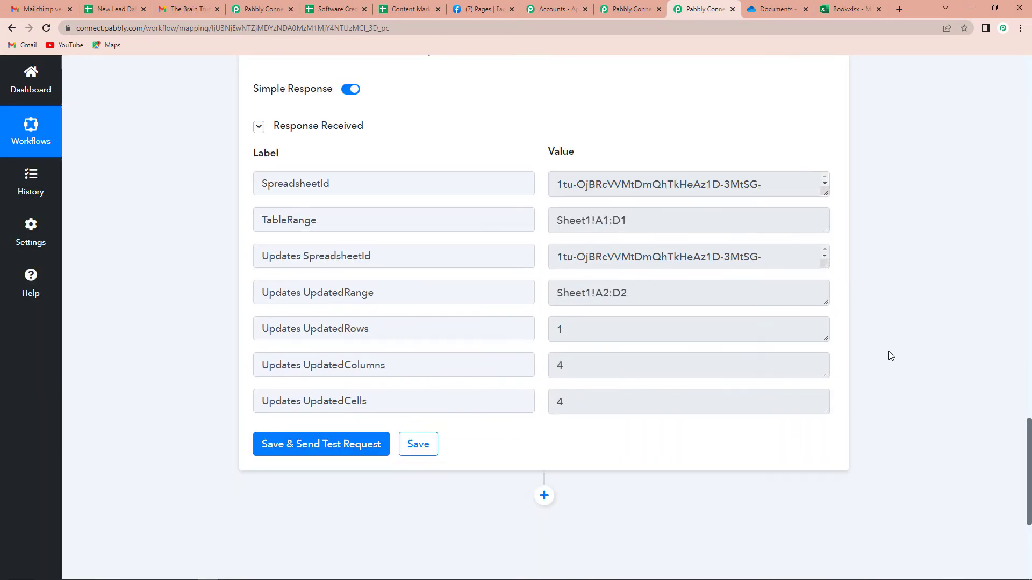
pyautogui.scroll(2, 687, 274)
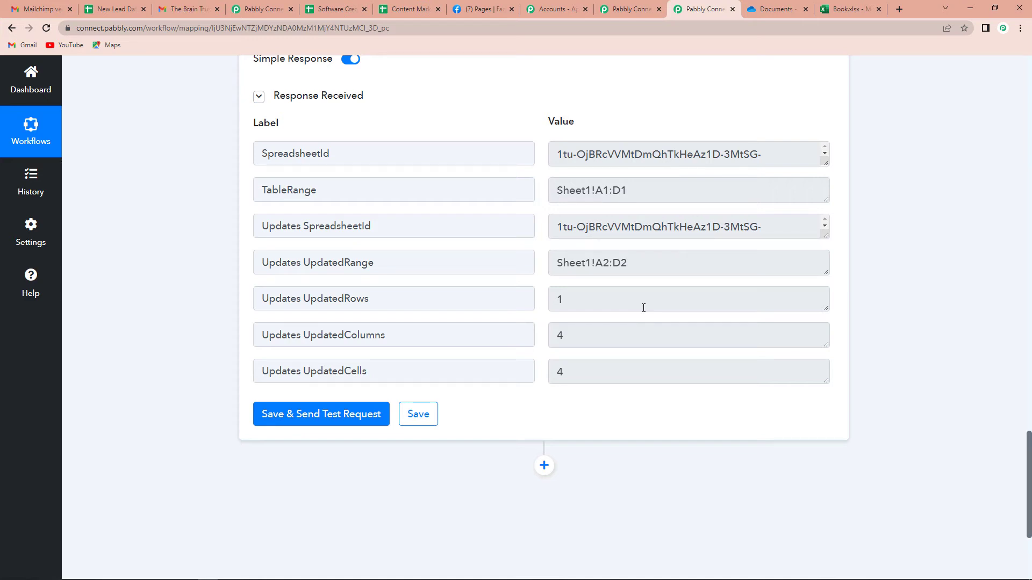
pyautogui.click(105, 10)
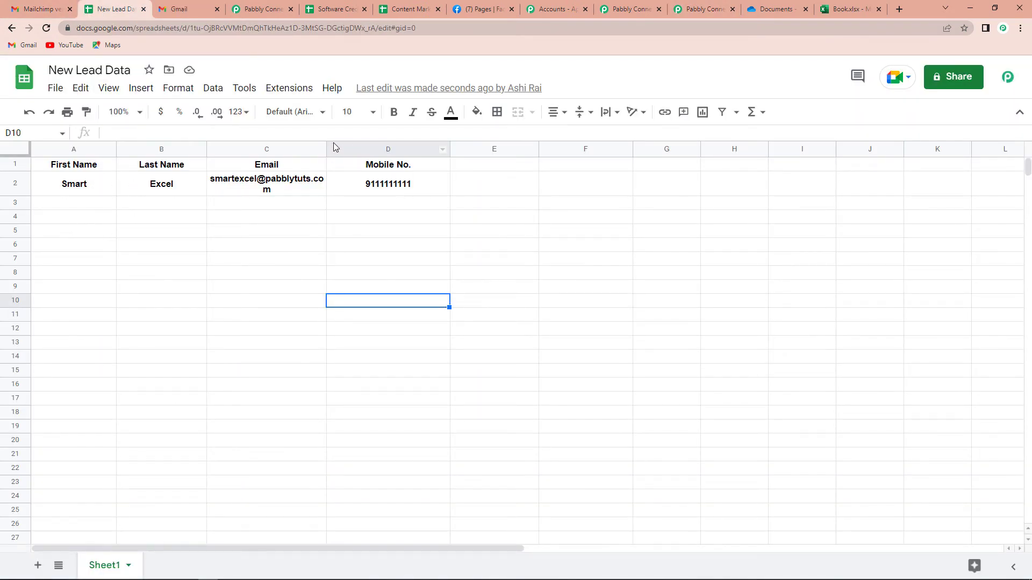
# Widen column C in New Lead Data so the Smart Excel lead's email fits on one line.
pyautogui.moveTo(324, 149); pyautogui.dragTo(111, 184)
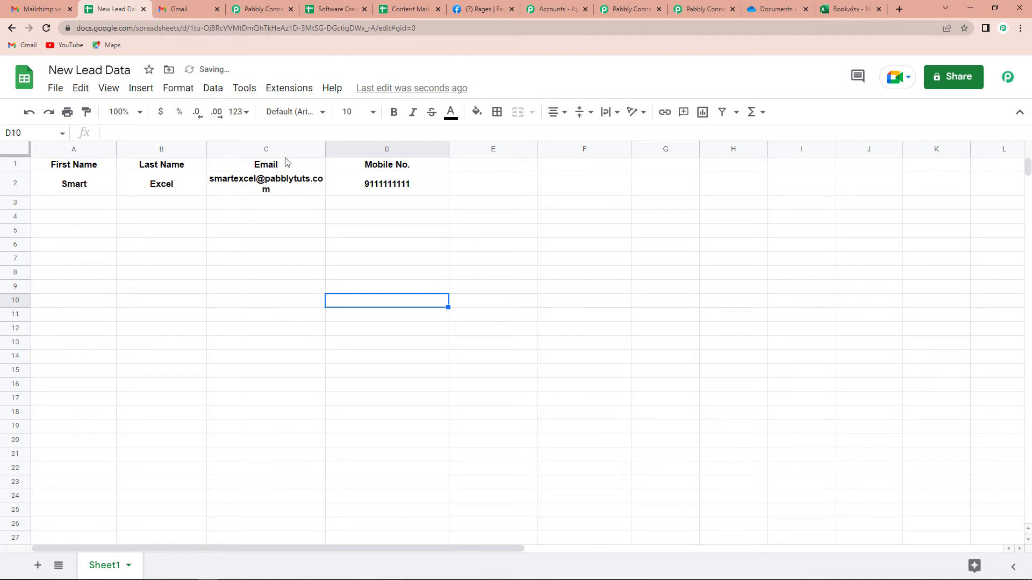
pyautogui.moveTo(334, 150); pyautogui.dragTo(377, 149)
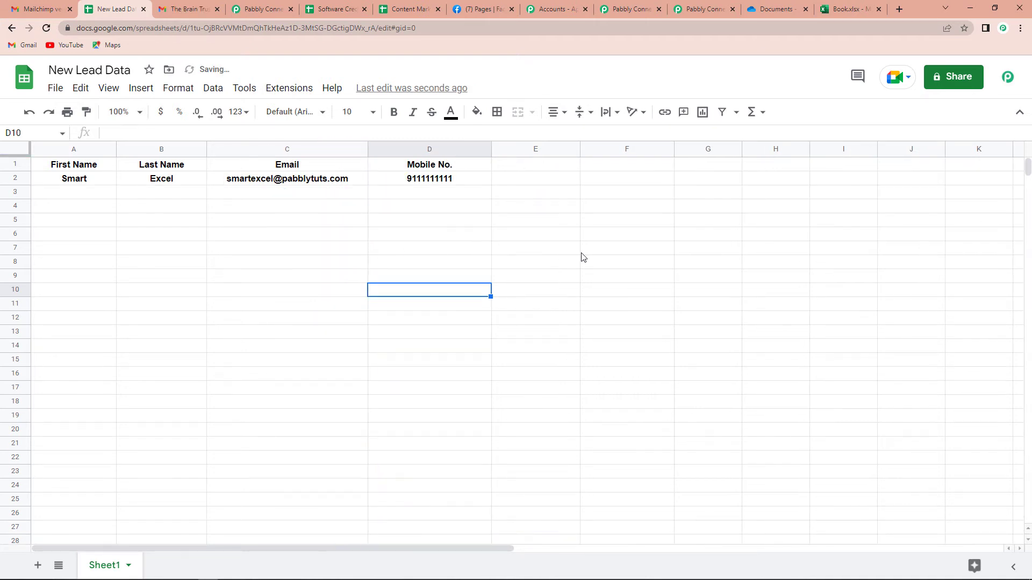
pyautogui.click(579, 253)
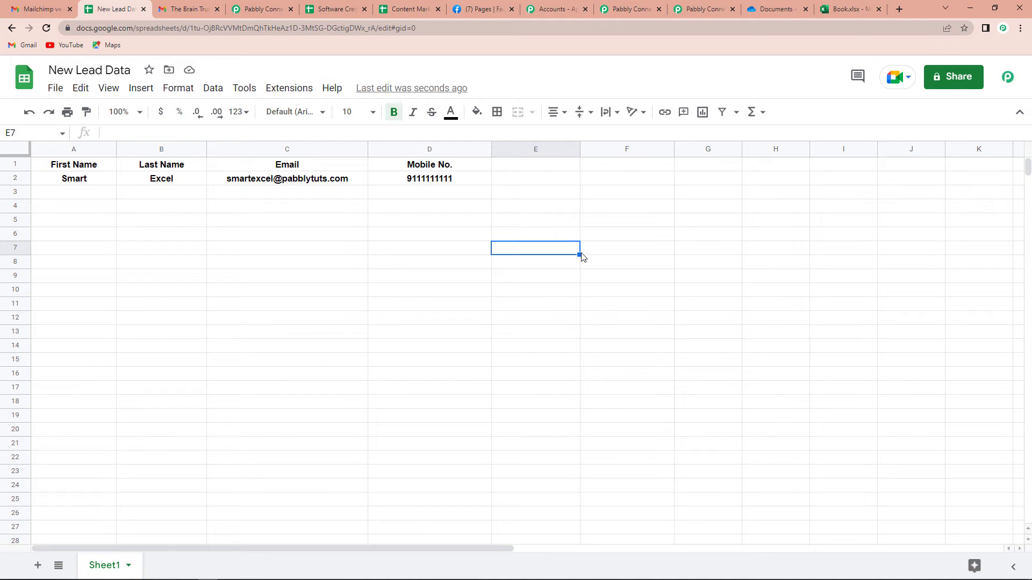
pyautogui.click(846, 9)
# Add row 3 in Book.xlsx: Demo, Name, a demo email address and a contact number.
pyautogui.click(41, 247)
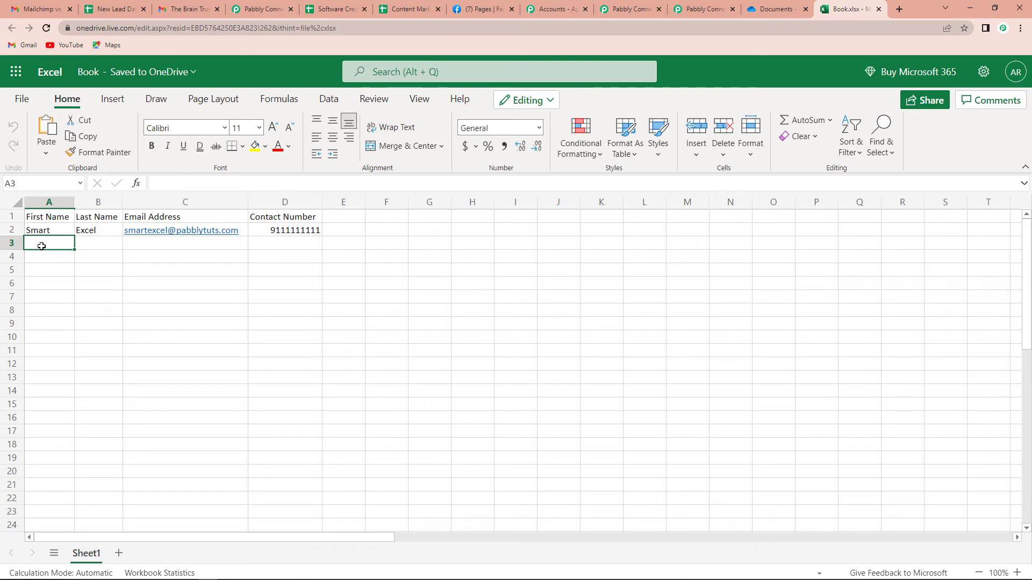
pyautogui.write('Demo')
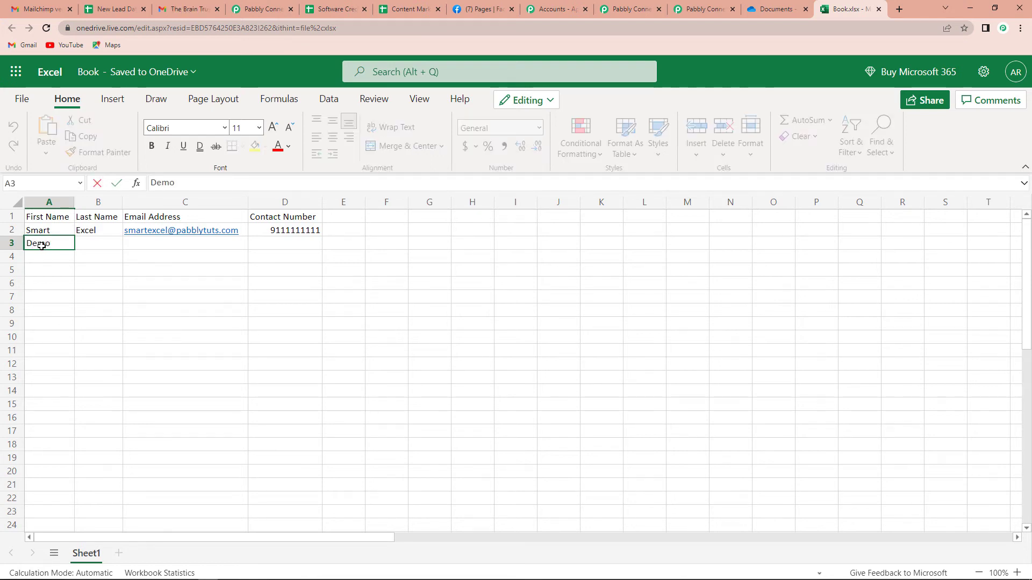
pyautogui.press('Tab')
pyautogui.write('Name')
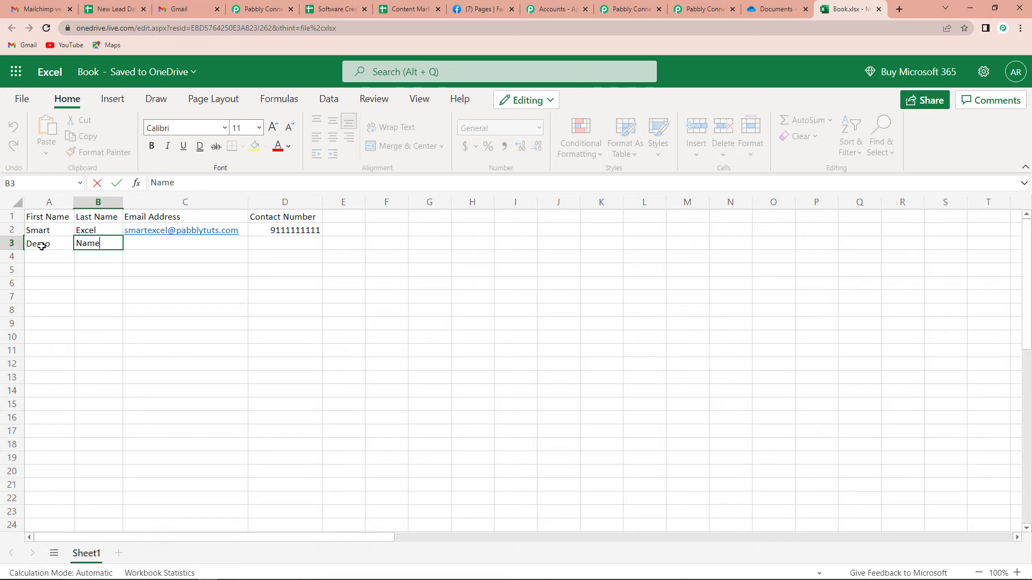
pyautogui.press('Tab')
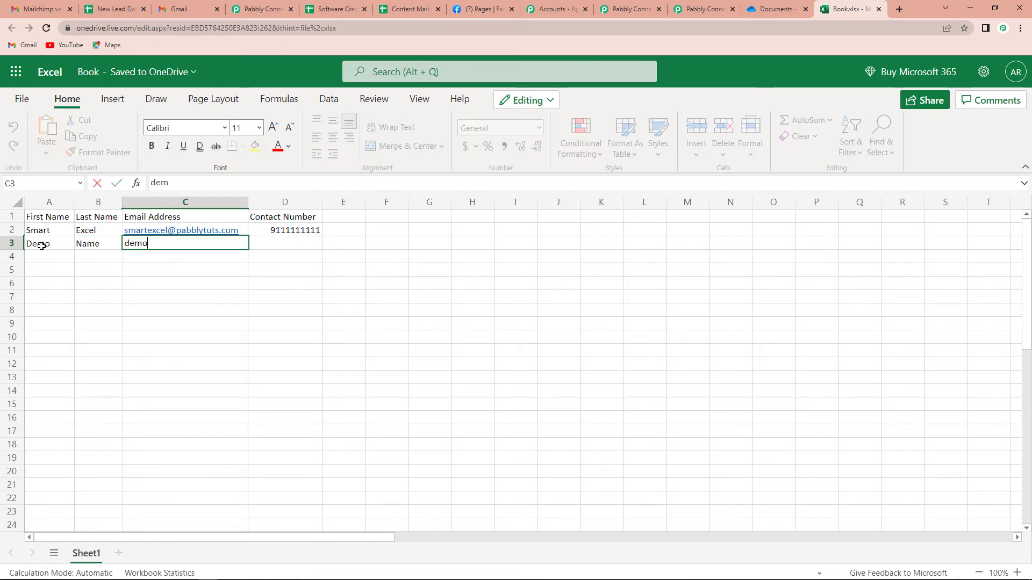
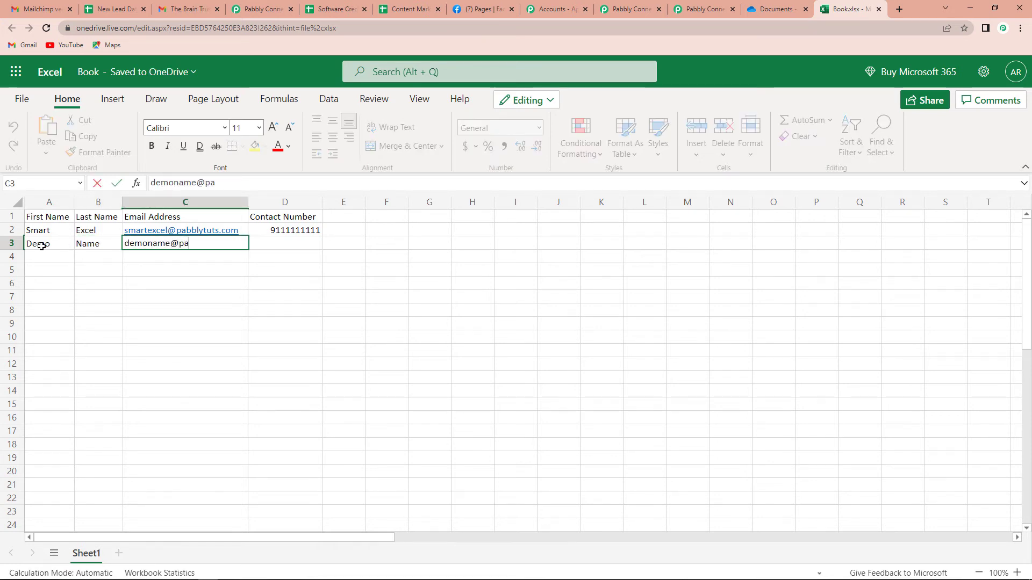
pyautogui.press('Tab')
pyautogui.write('9111111111')
pyautogui.click(349, 334)
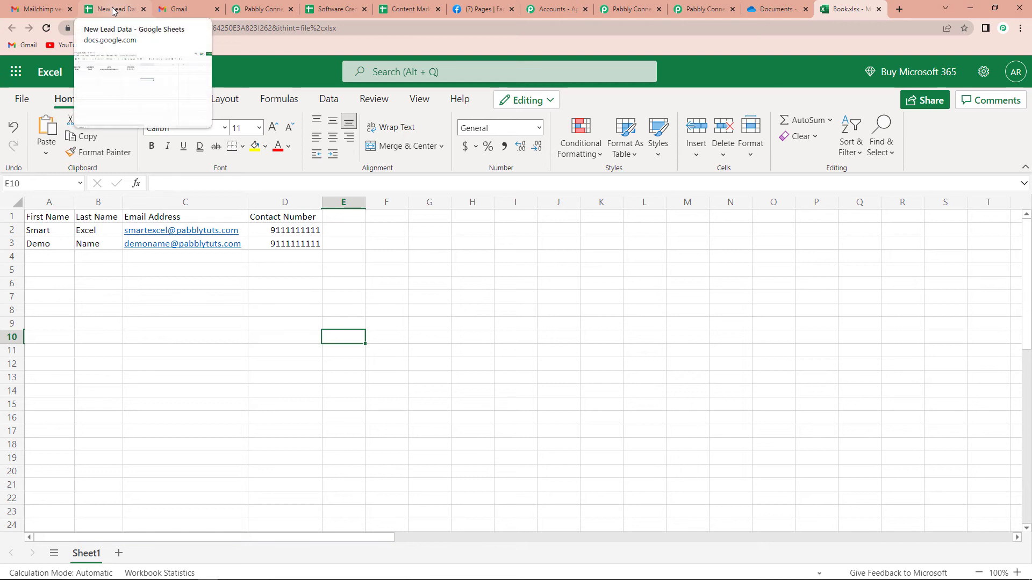
# Reload New Lead Data to confirm the Demo Name row arrived in row 3, back on the workflow.
pyautogui.click(116, 12)
pyautogui.click(46, 27)
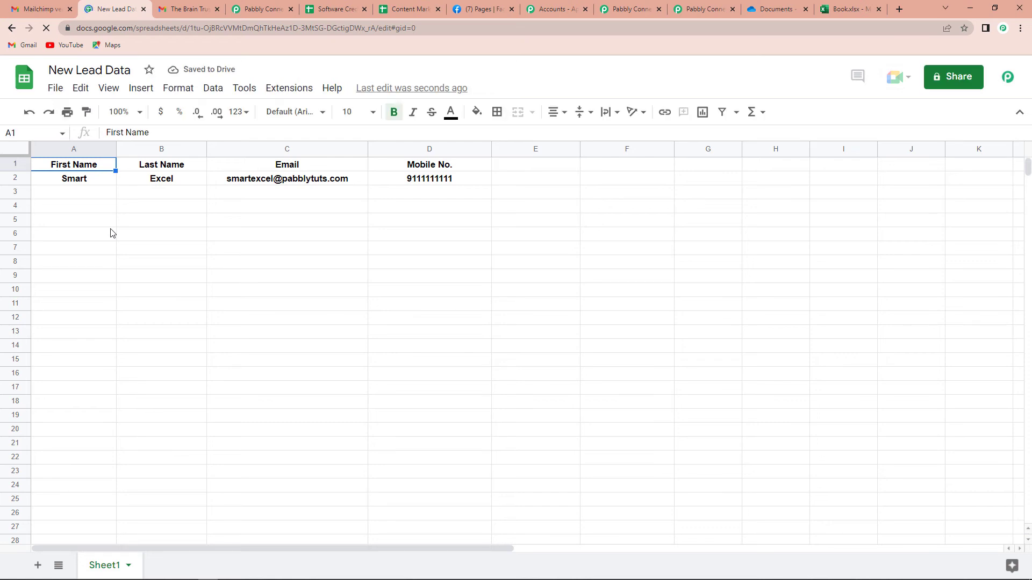
pyautogui.click(701, 9)
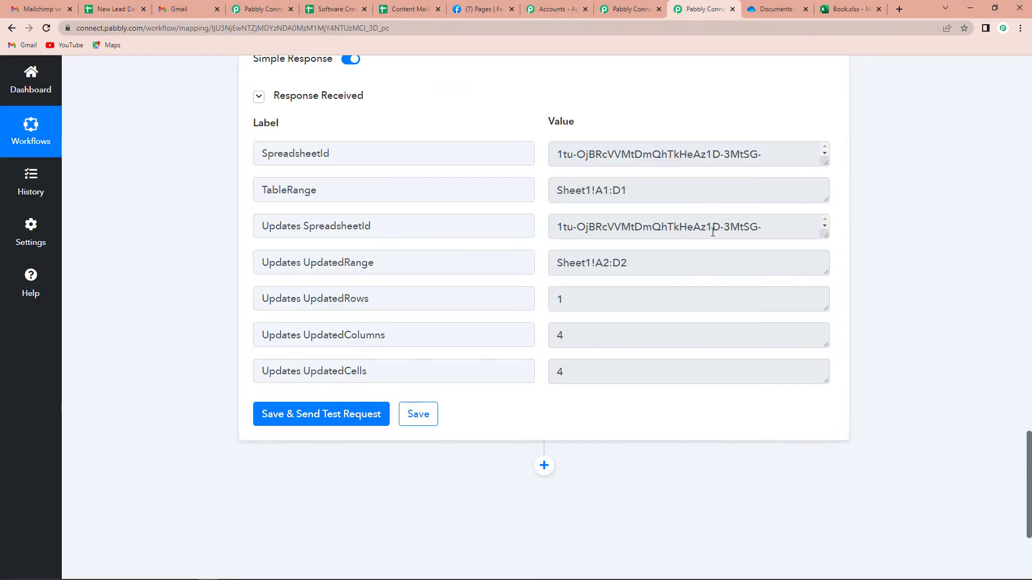
pyautogui.moveTo(1029, 458); pyautogui.dragTo(1021, 86)
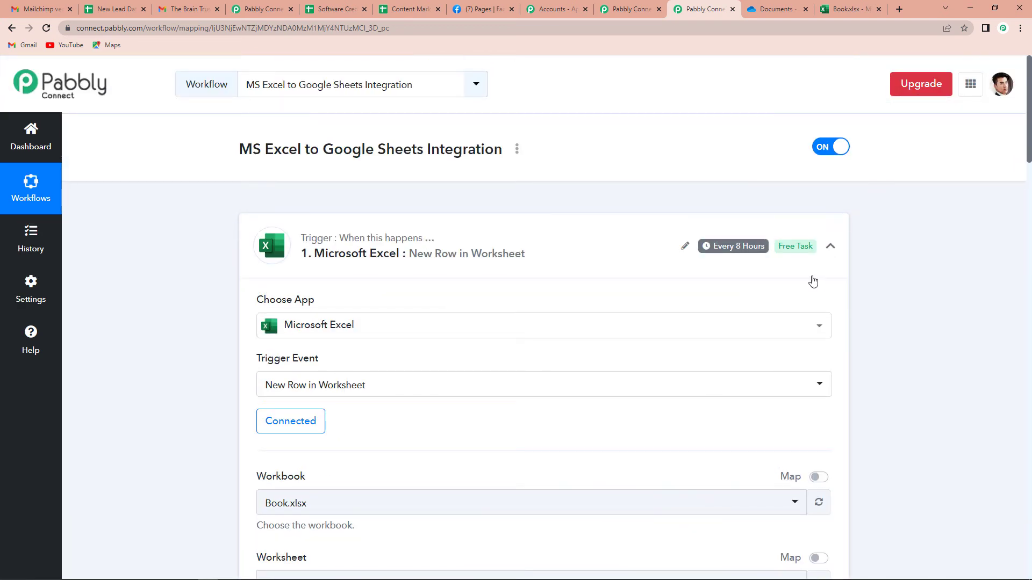
pyautogui.moveTo(735, 253)
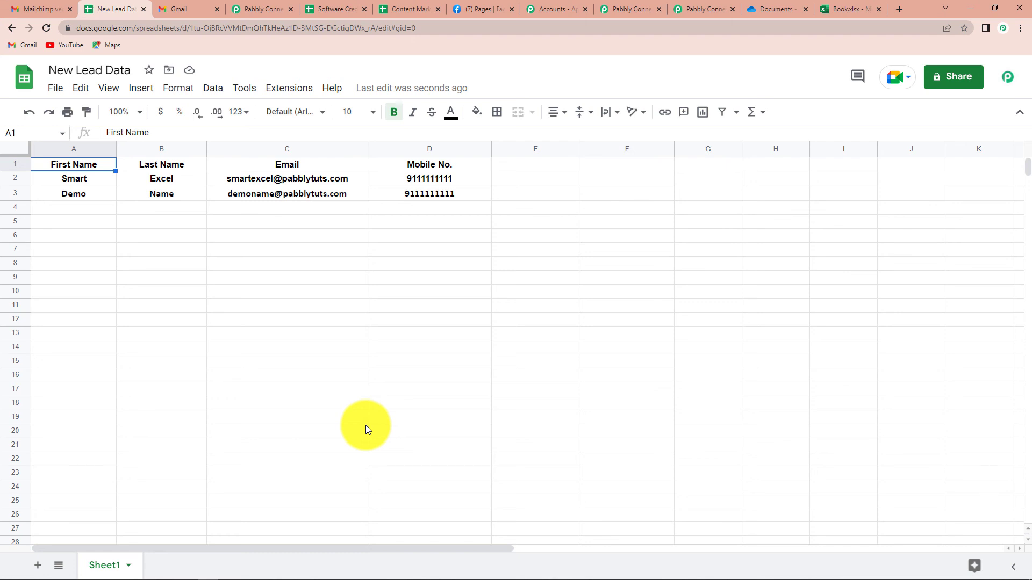
pyautogui.click(690, 16)
# Collapse the Microsoft Excel New Row trigger and Google Sheets Add New Row action cards.
pyautogui.click(835, 250)
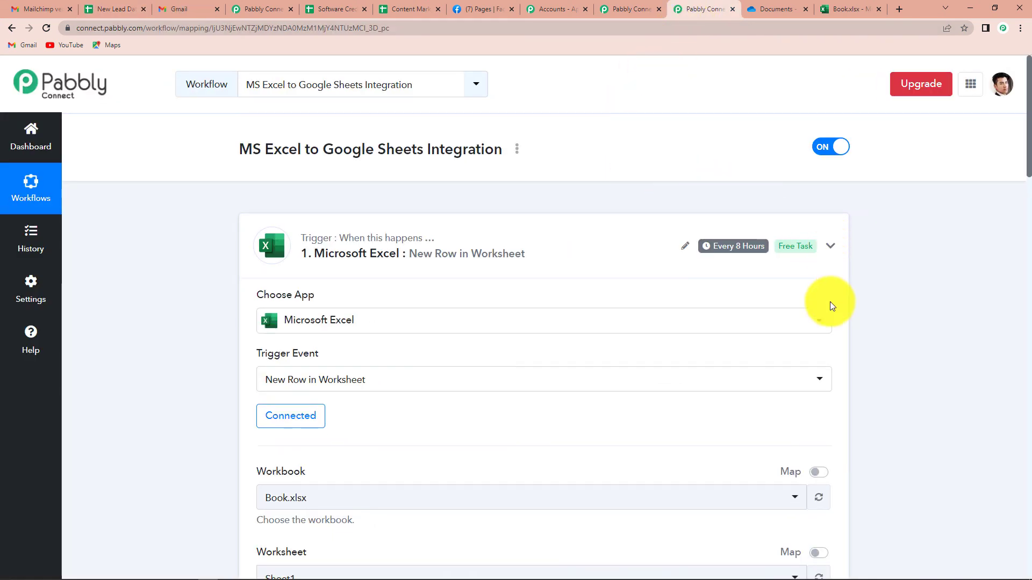
pyautogui.click(831, 367)
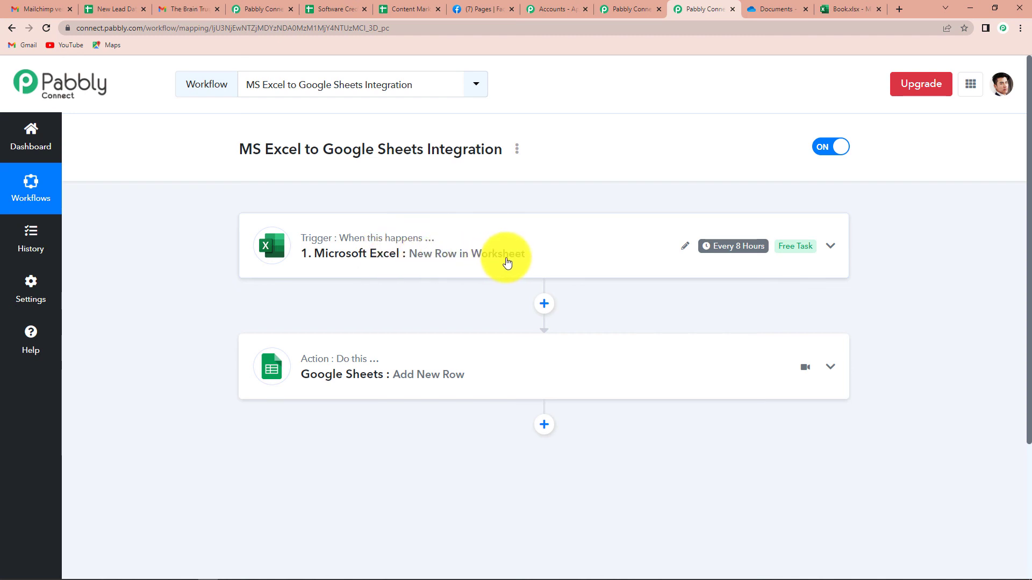
pyautogui.moveTo(328, 364)
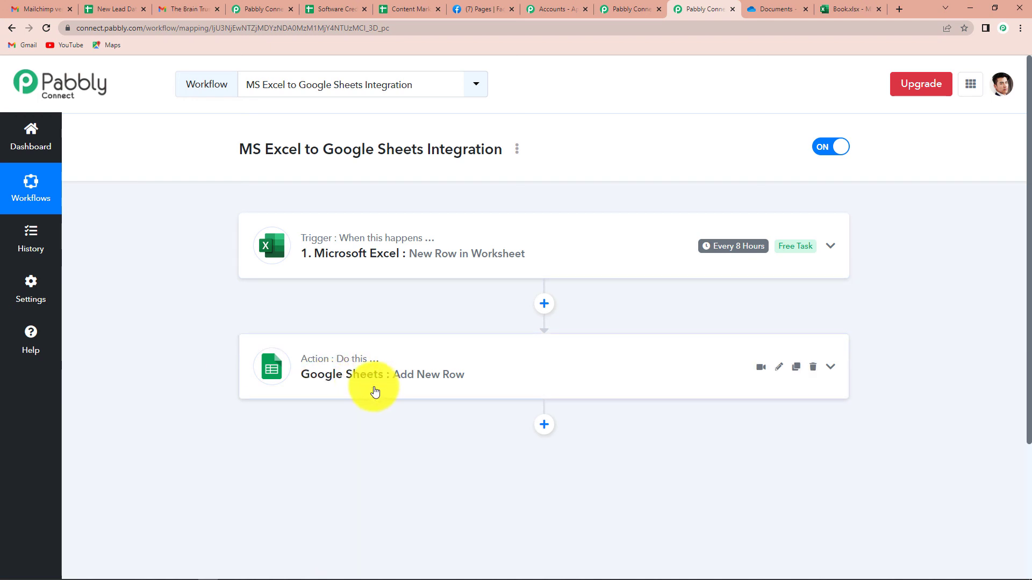